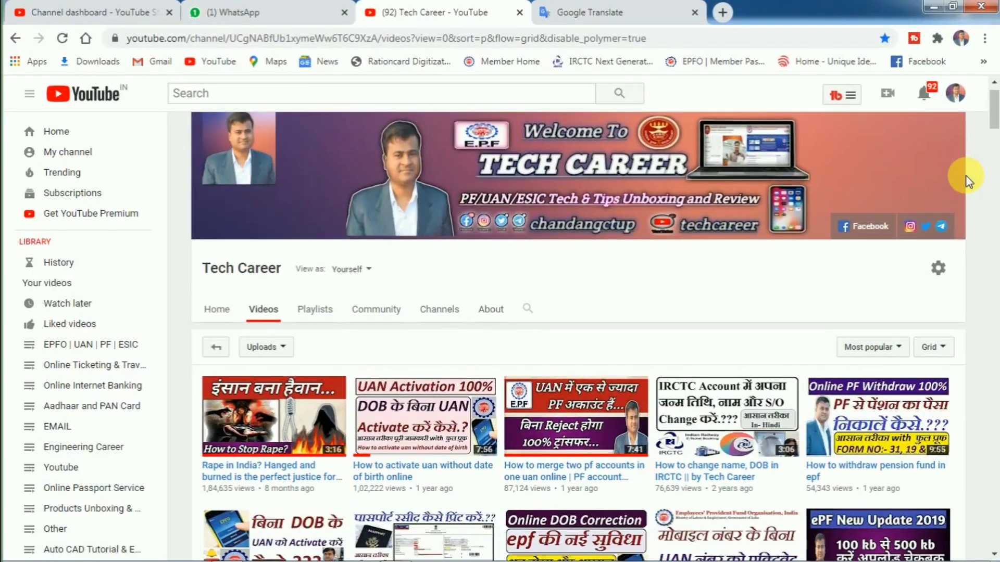
Step: Look through the Tech Career channel's uploaded videos, sorted by most popular
{"action": "scroll", "coordinate": [965, 180], "scroll_direction": "down", "scroll_amount": 2}
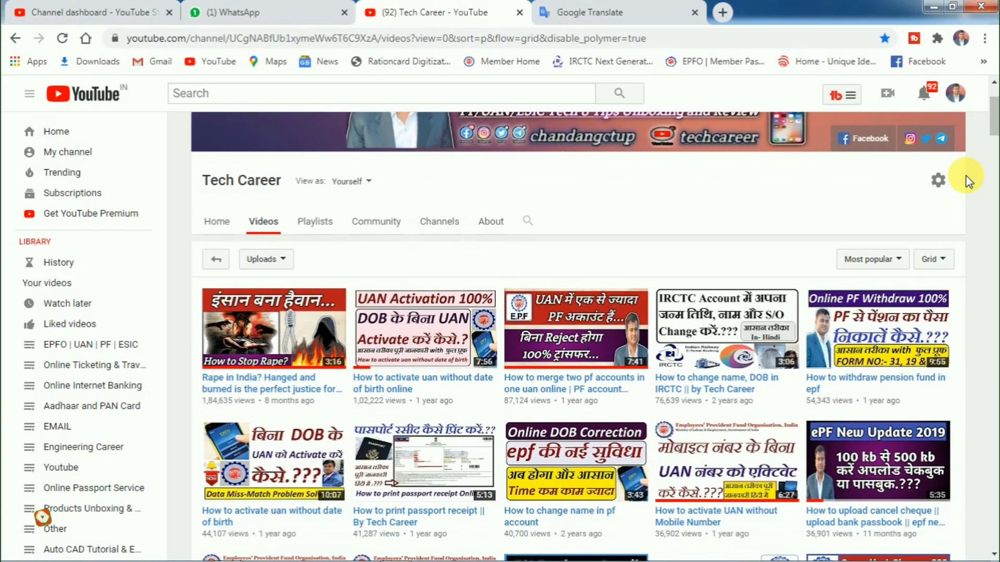
{"action": "scroll", "coordinate": [966, 180], "scroll_direction": "down", "scroll_amount": 1}
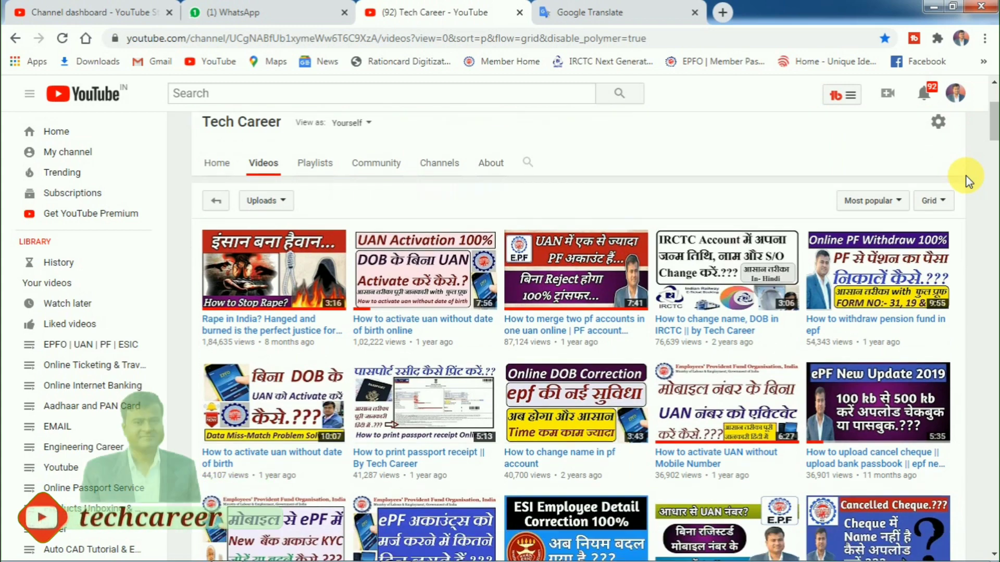
{"action": "scroll", "coordinate": [966, 180], "scroll_direction": "down", "scroll_amount": 1}
{"action": "scroll", "coordinate": [966, 180], "scroll_direction": "down", "scroll_amount": 1}
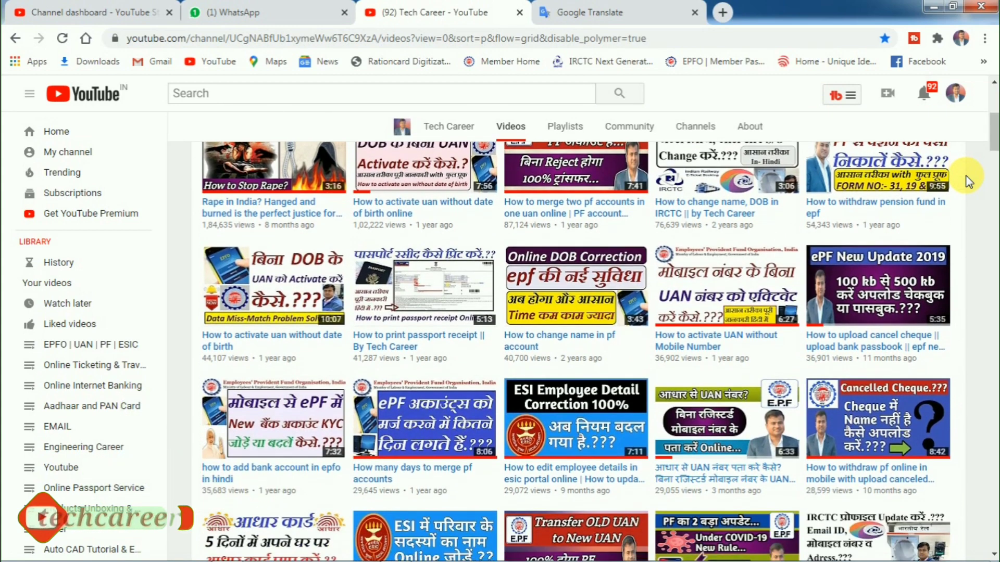
{"action": "scroll", "coordinate": [966, 180], "scroll_direction": "down", "scroll_amount": 1}
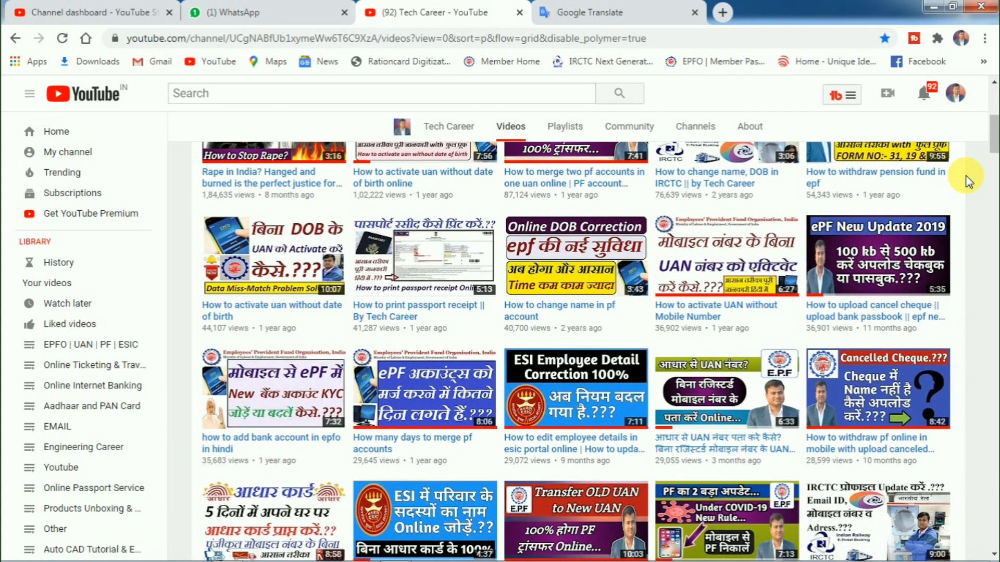
{"action": "scroll", "coordinate": [966, 180], "scroll_direction": "down", "scroll_amount": 3}
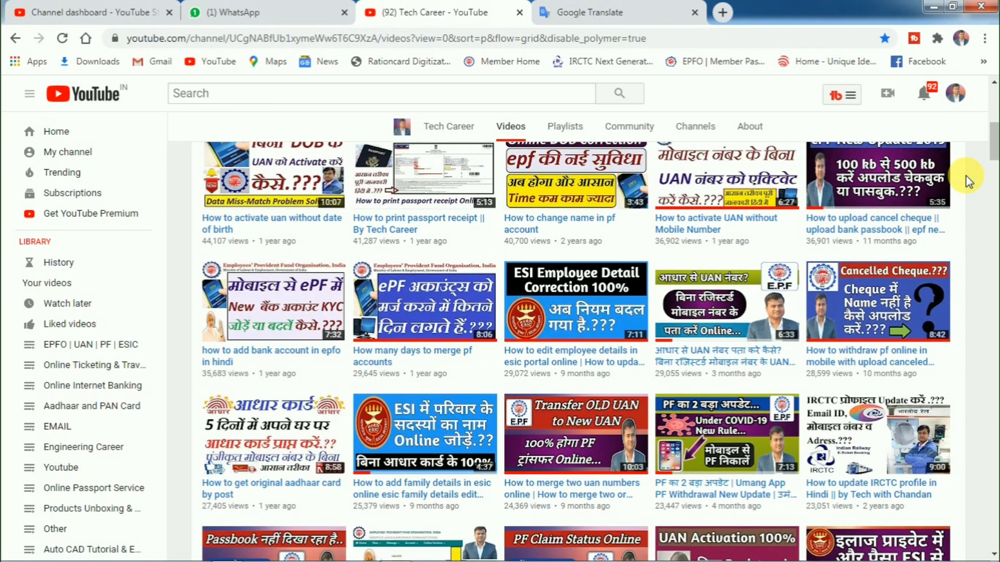
{"action": "scroll", "coordinate": [966, 180], "scroll_direction": "down", "scroll_amount": 2}
{"action": "scroll", "coordinate": [966, 180], "scroll_direction": "down", "scroll_amount": 2}
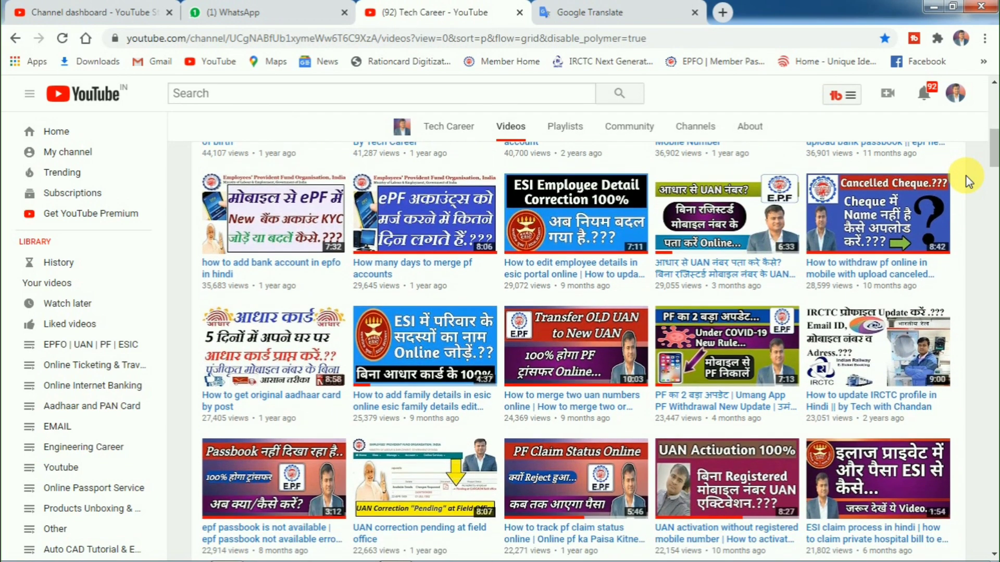
{"action": "scroll", "coordinate": [965, 180], "scroll_direction": "down", "scroll_amount": 3}
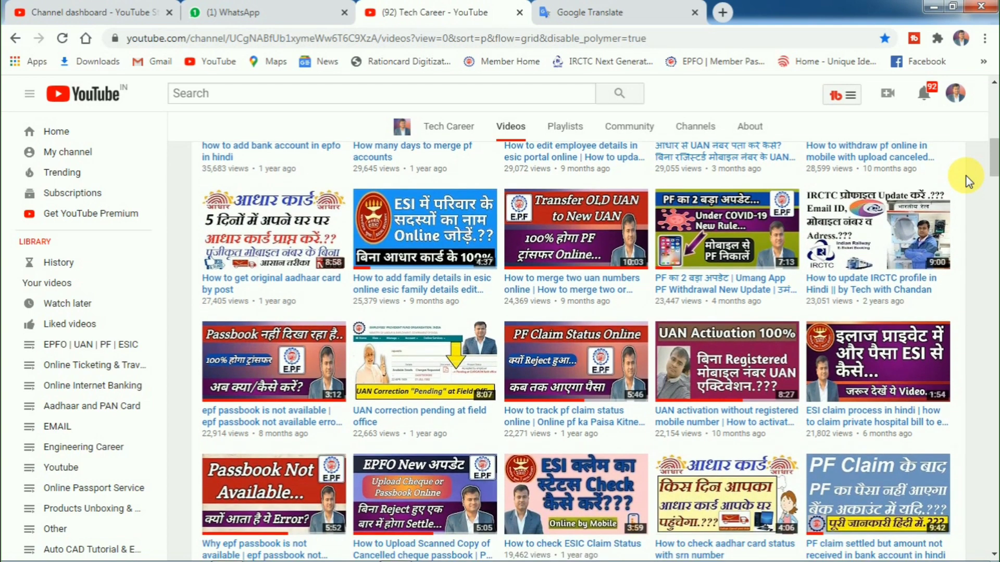
{"action": "scroll", "coordinate": [966, 180], "scroll_direction": "down", "scroll_amount": 2}
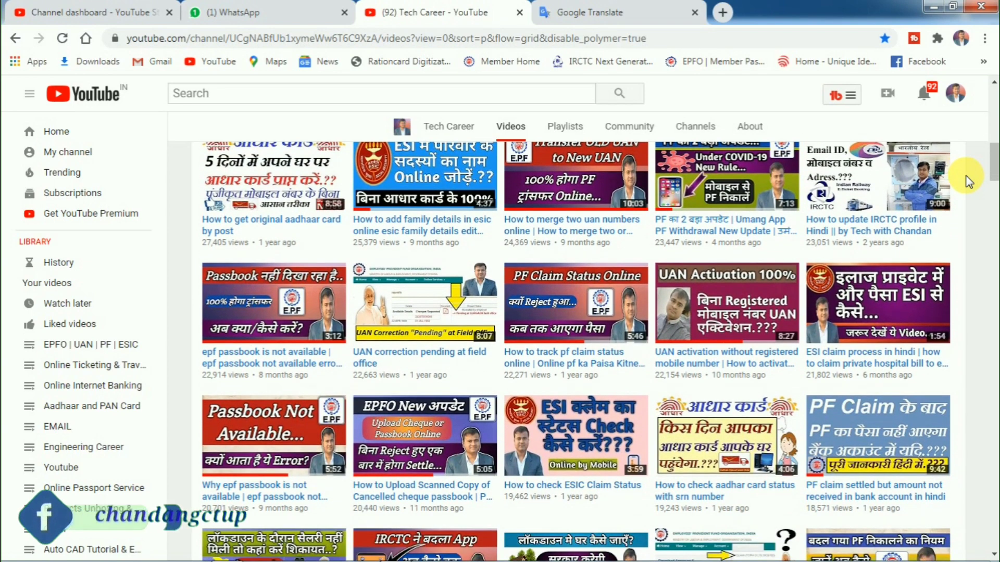
{"action": "scroll", "coordinate": [966, 180], "scroll_direction": "down", "scroll_amount": 3}
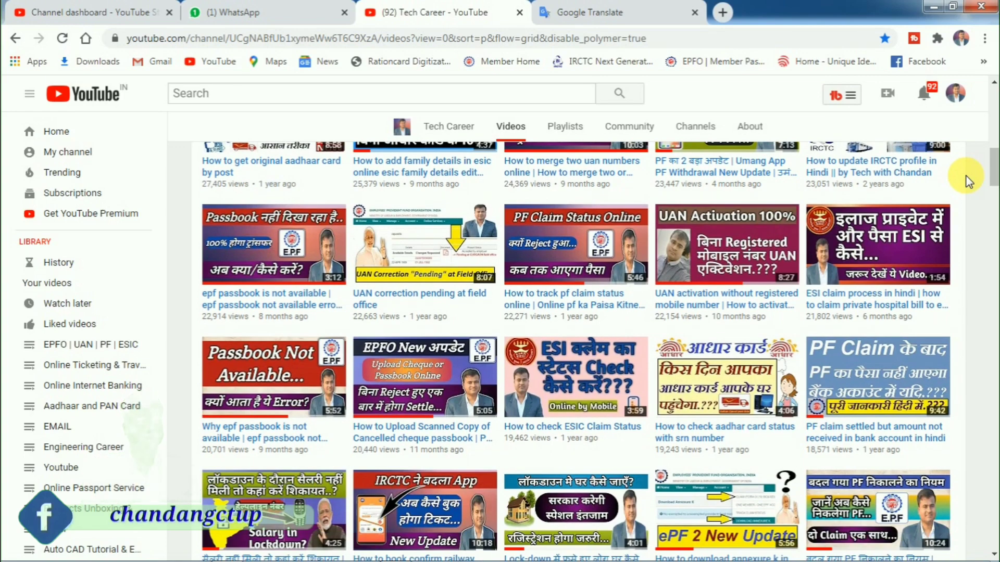
{"action": "scroll", "coordinate": [966, 179], "scroll_direction": "down", "scroll_amount": 1}
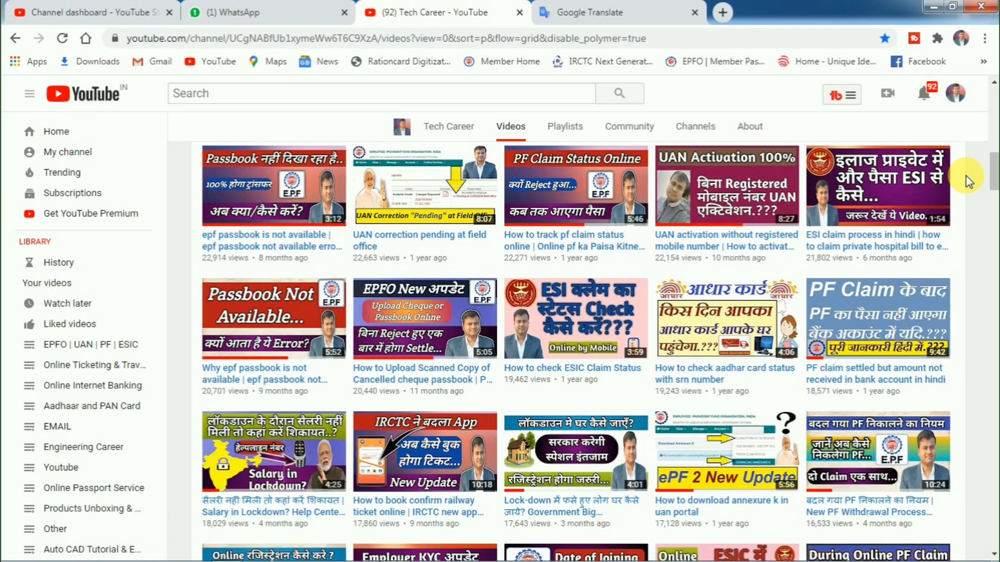
{"action": "scroll", "coordinate": [965, 180], "scroll_direction": "down", "scroll_amount": 1}
{"action": "scroll", "coordinate": [966, 180], "scroll_direction": "down", "scroll_amount": 3}
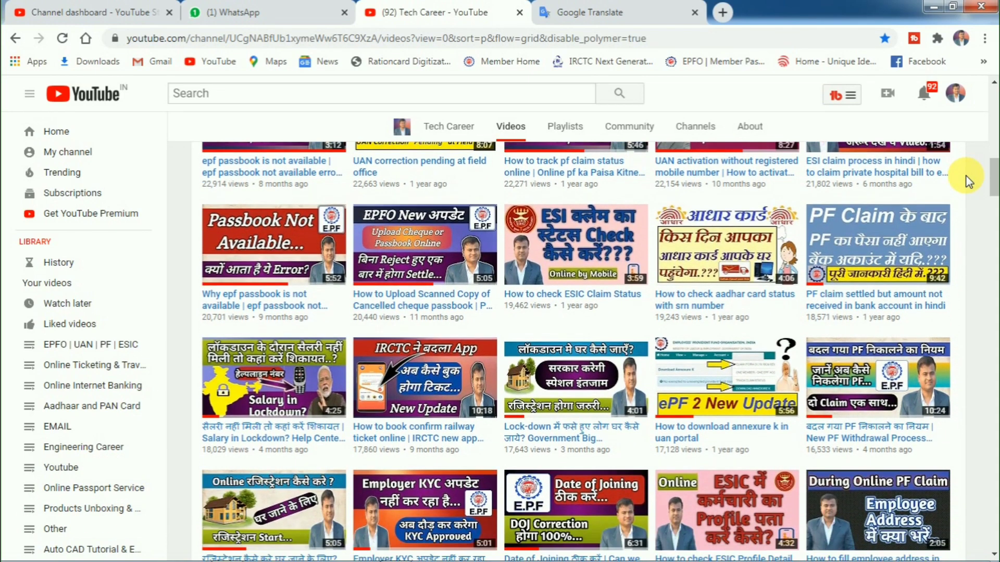
{"action": "scroll", "coordinate": [966, 179], "scroll_direction": "down", "scroll_amount": 3}
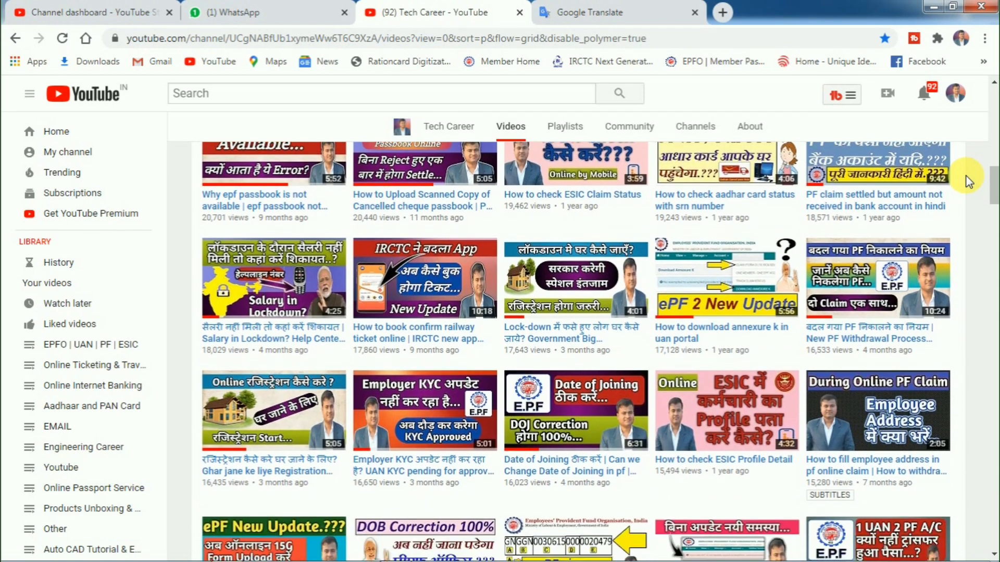
{"action": "scroll", "coordinate": [966, 180], "scroll_direction": "down", "scroll_amount": 2}
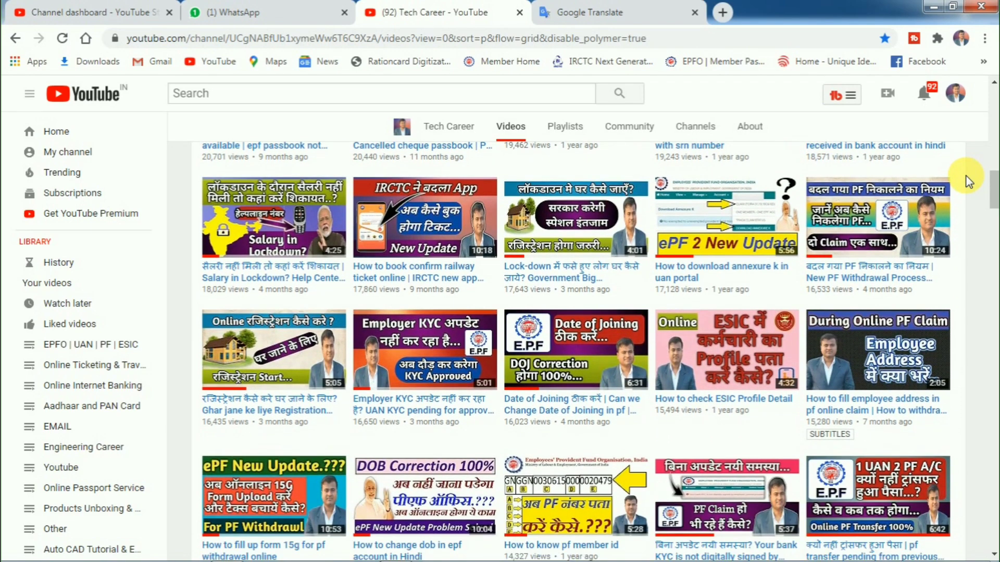
{"action": "scroll", "coordinate": [966, 179], "scroll_direction": "down", "scroll_amount": 3}
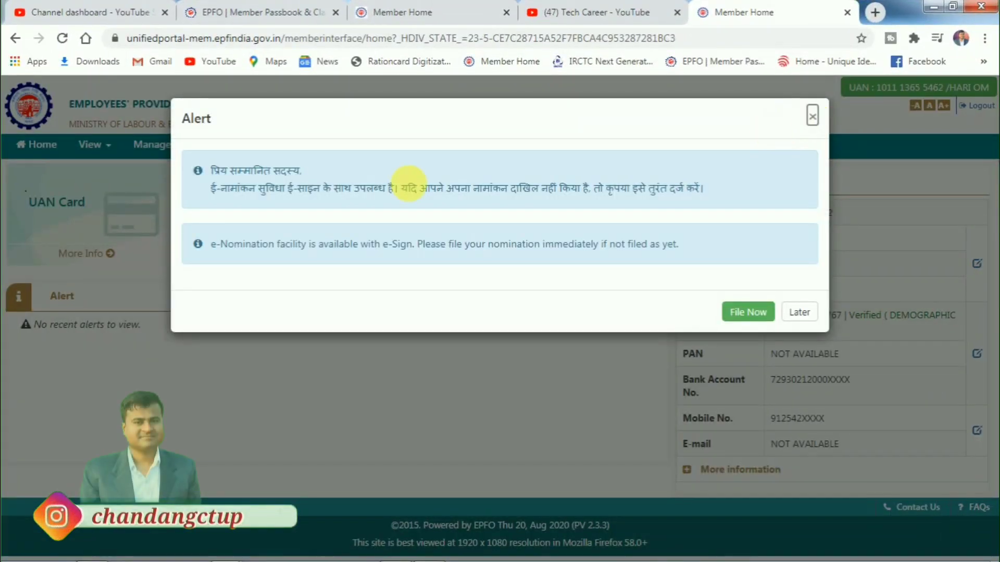
Step: Dismiss the e-Nomination alert and open the member's KYC page to review the pending and digitally approved KYC records
{"action": "left_click", "coordinate": [95, 168]}
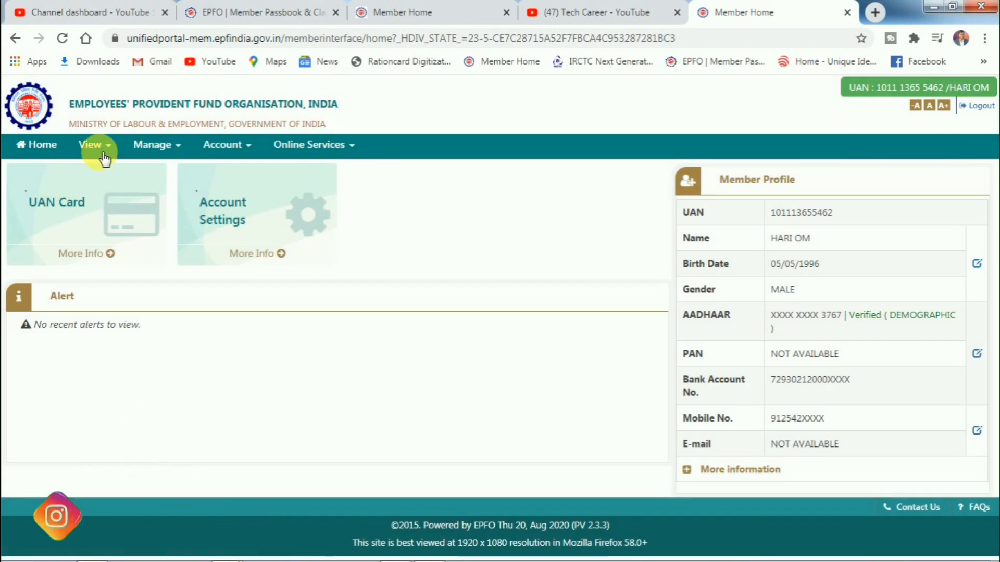
{"action": "left_click", "coordinate": [150, 144]}
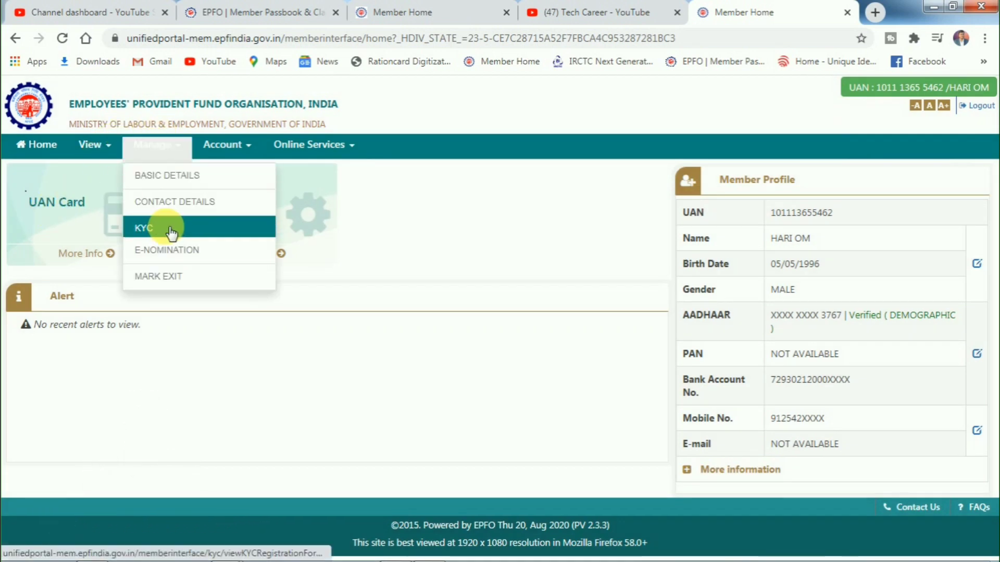
{"action": "left_click", "coordinate": [165, 225]}
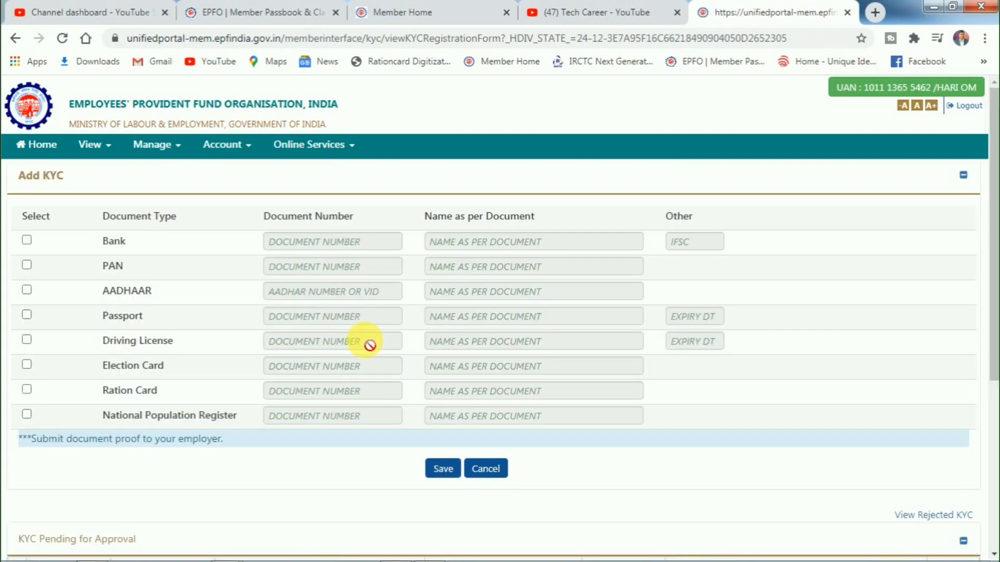
{"action": "scroll", "coordinate": [371, 345], "scroll_direction": "down", "scroll_amount": 5}
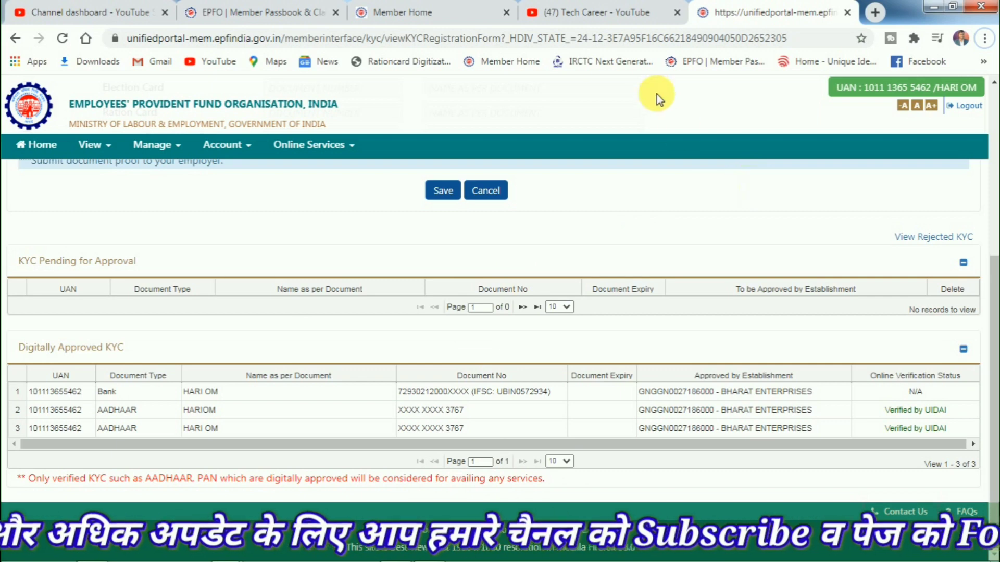
Step: Compare the notices on the member portal's sign-in page with the earlier bank KYC migration notice shown in the YouTube video
{"action": "left_click", "coordinate": [396, 12]}
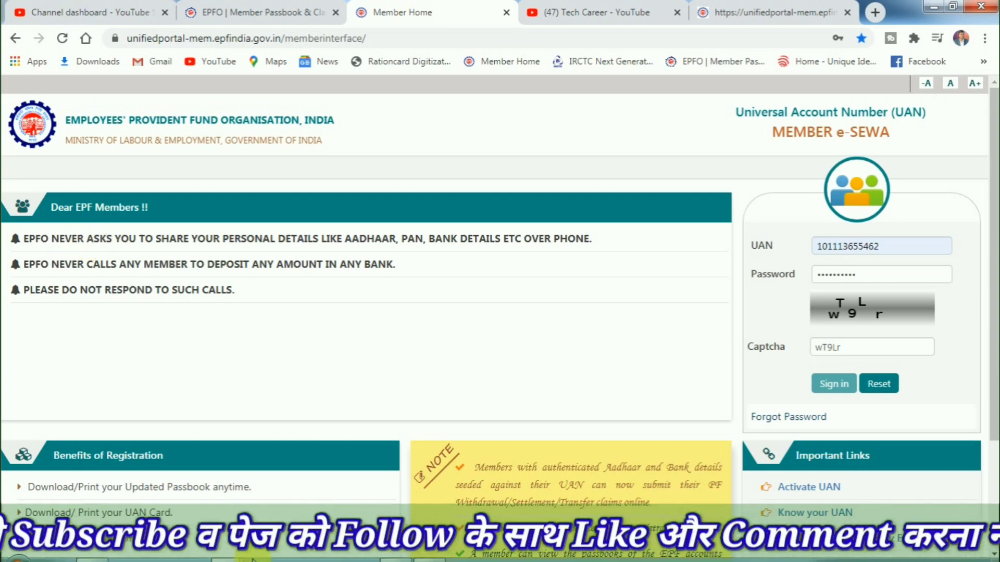
{"action": "left_click", "coordinate": [323, 489]}
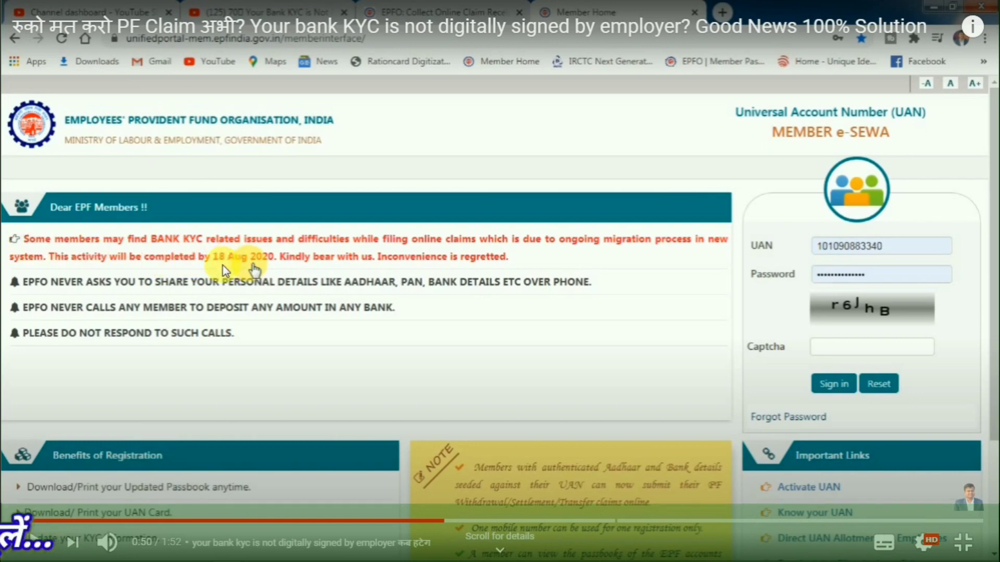
{"action": "left_click", "coordinate": [272, 270]}
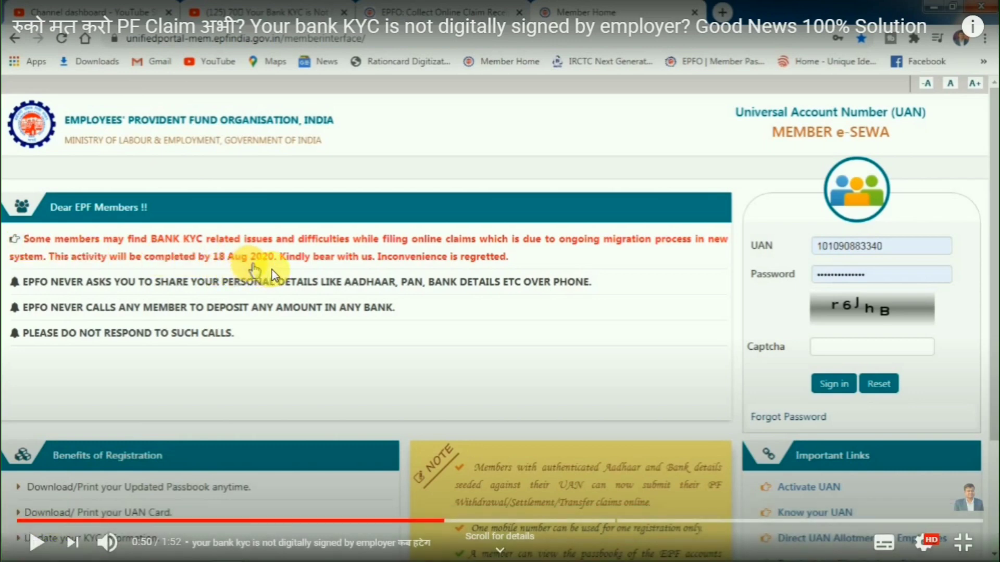
{"action": "key", "text": "alt+Tab"}
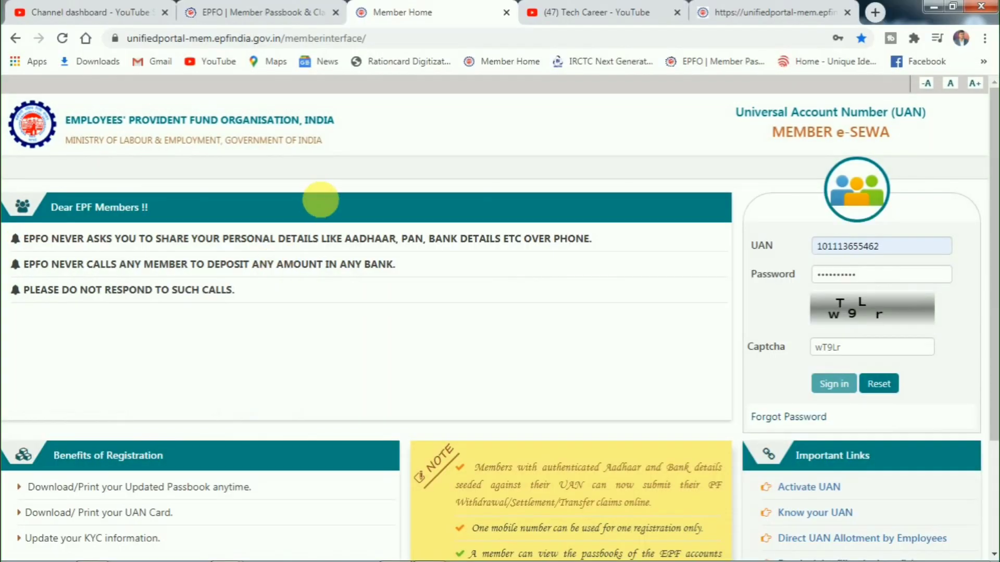
Step: Return to the signed-in member portal and track the claim status, checking the Form-31 claim's submission date, field office date and current status
{"action": "left_click", "coordinate": [736, 11]}
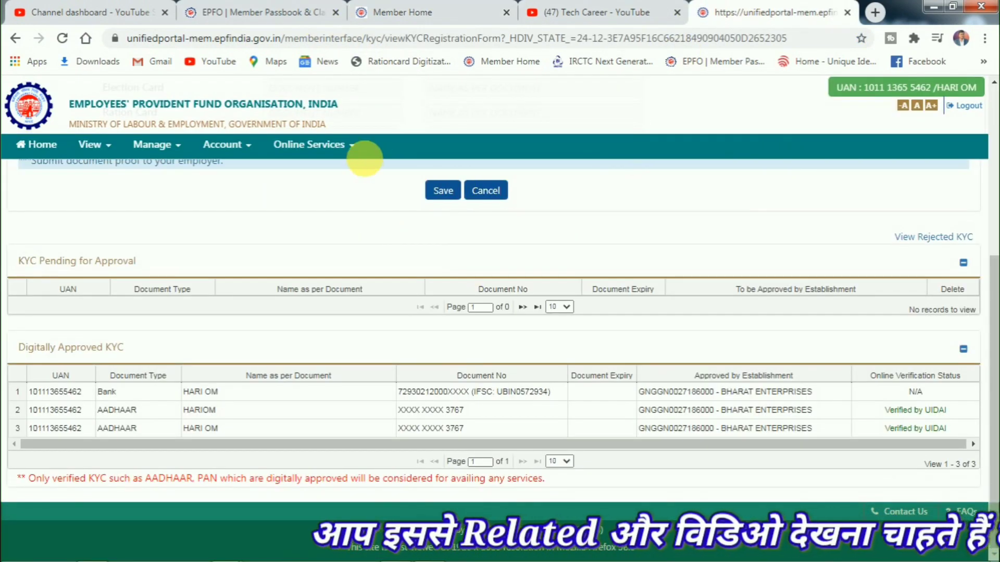
{"action": "left_click", "coordinate": [327, 145]}
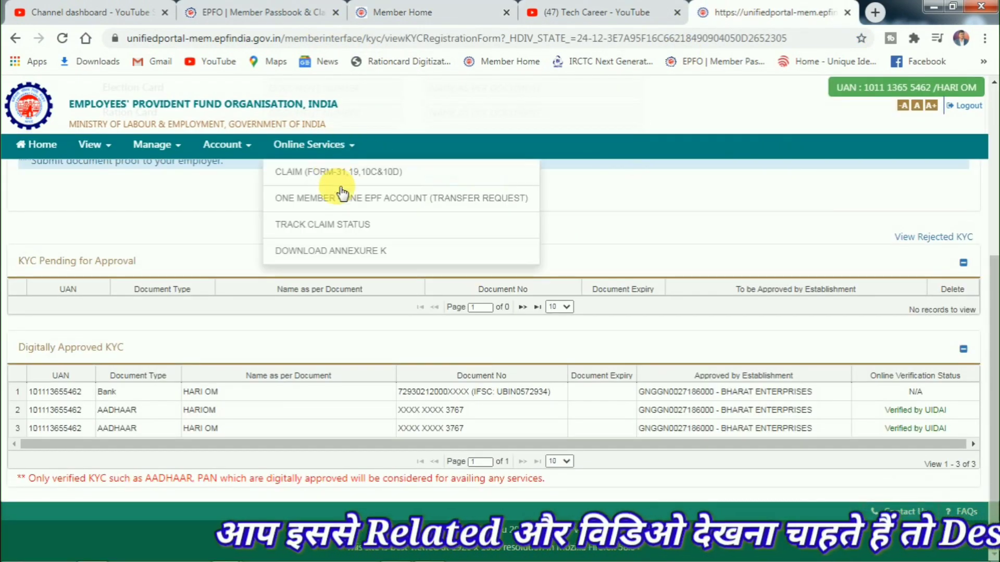
{"action": "left_click", "coordinate": [338, 227]}
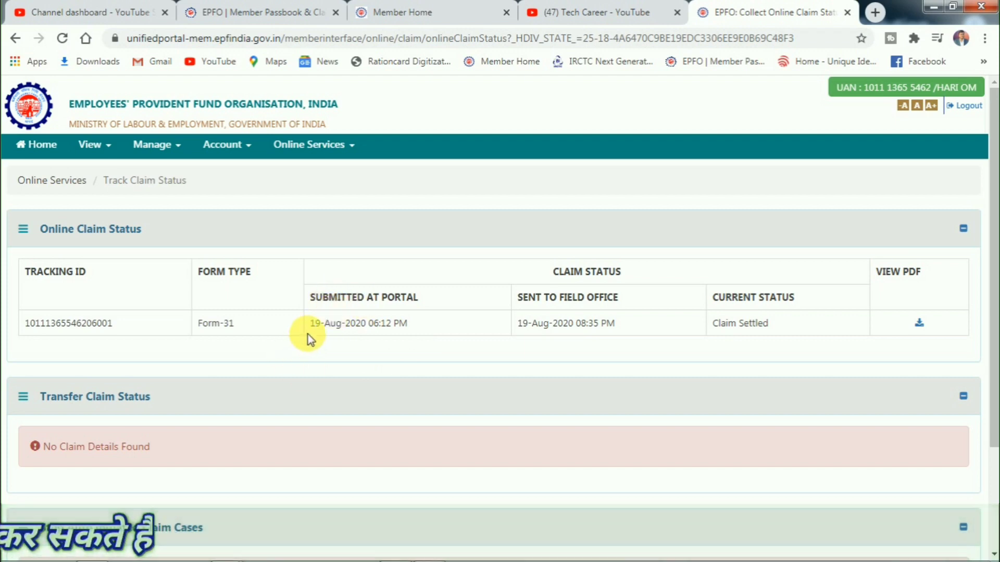
{"action": "left_click_drag", "start_coordinate": [315, 324], "coordinate": [369, 330]}
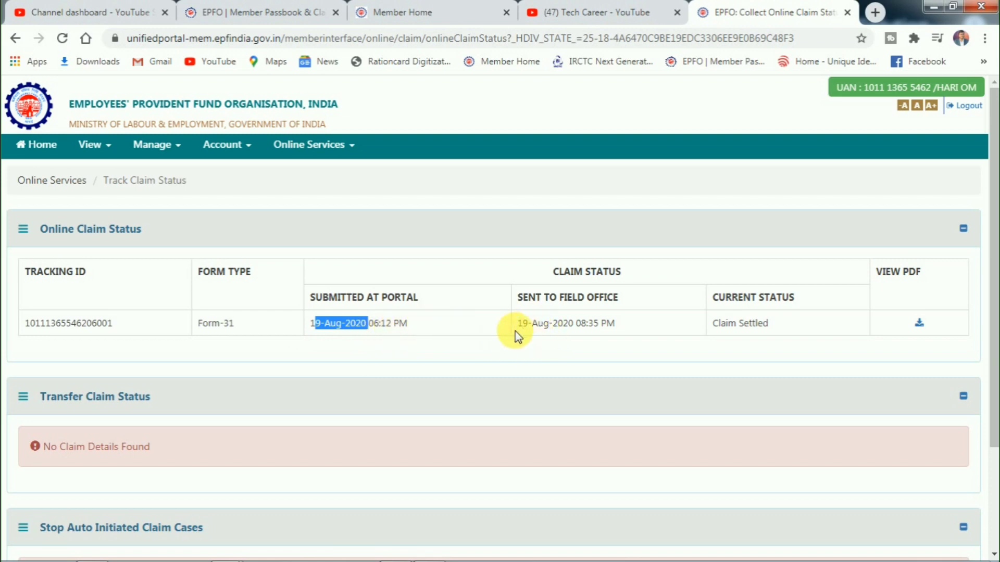
{"action": "left_click_drag", "start_coordinate": [516, 331], "coordinate": [596, 331]}
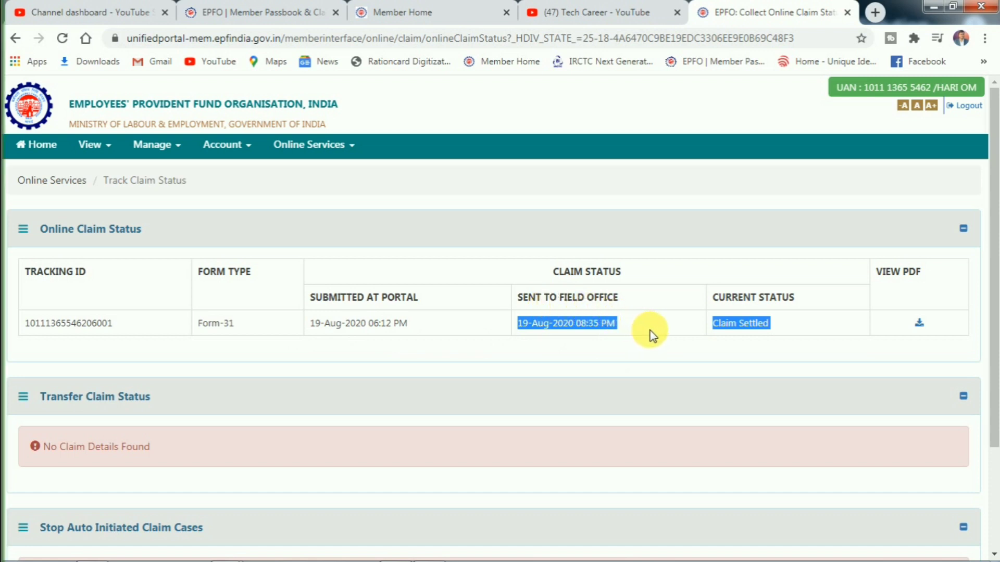
{"action": "left_click_drag", "start_coordinate": [712, 327], "coordinate": [779, 345]}
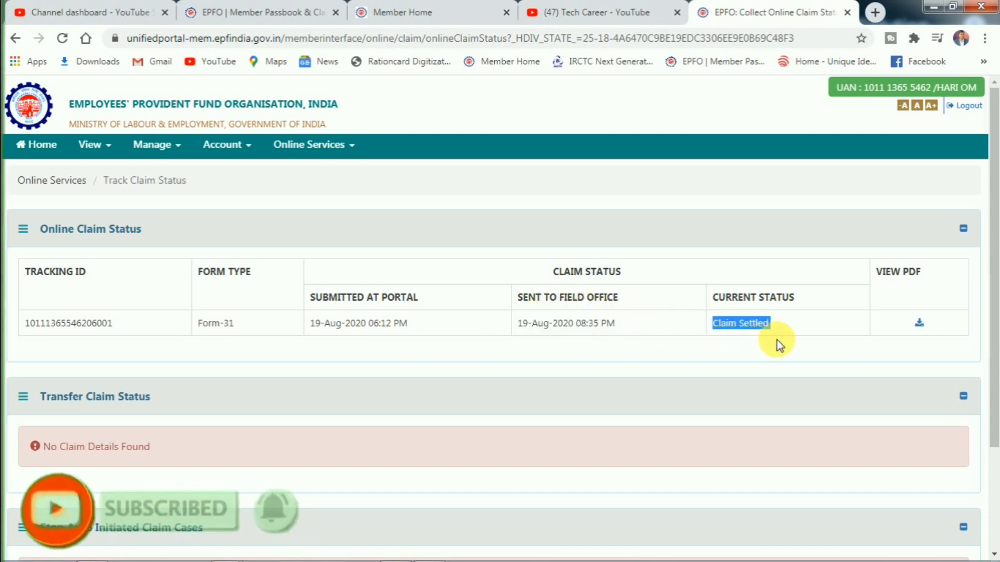
Step: Switch to the EPF Member Passbook site and sign in with the prefilled credentials after answering the arithmetic captcha
{"action": "left_click", "coordinate": [255, 11]}
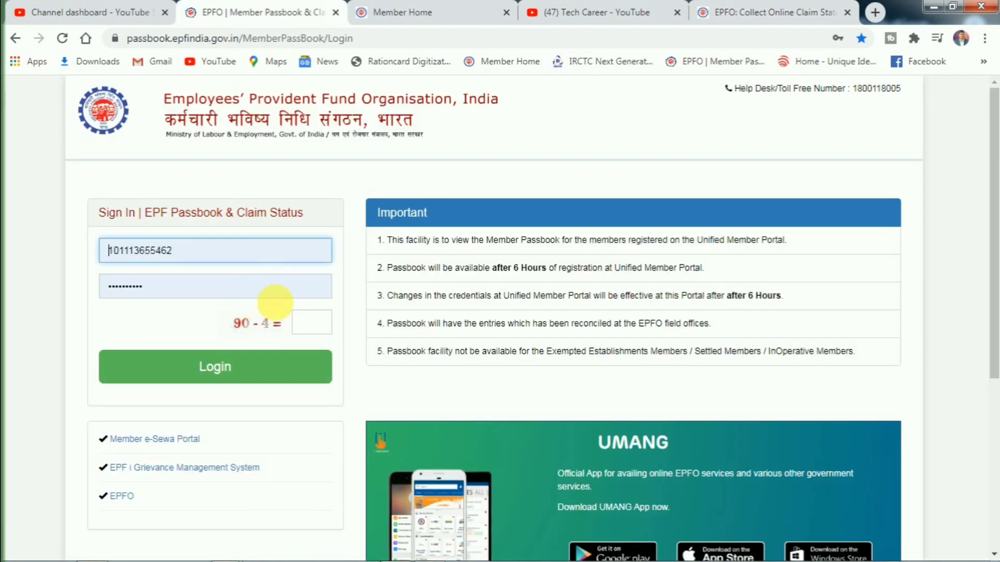
{"action": "left_click", "coordinate": [312, 322]}
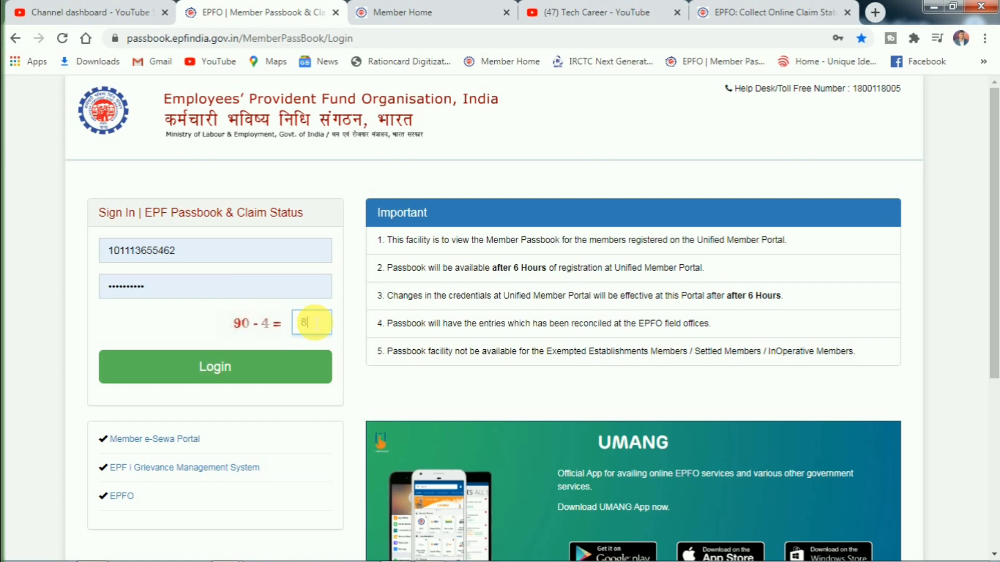
{"action": "left_click", "coordinate": [265, 362]}
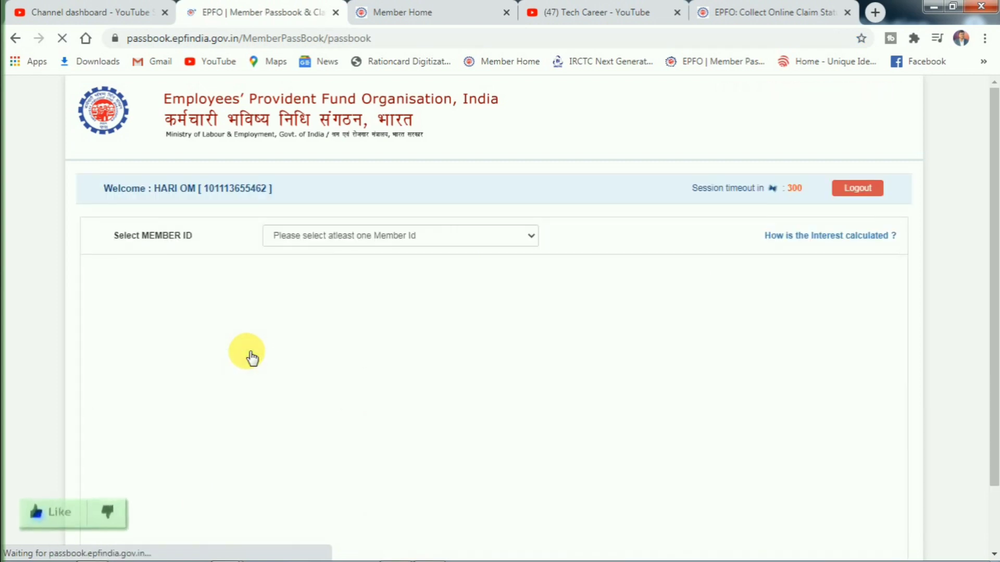
Step: Select the member ID and view its old full passbook, examining the balances and the transaction table
{"action": "left_click", "coordinate": [345, 244]}
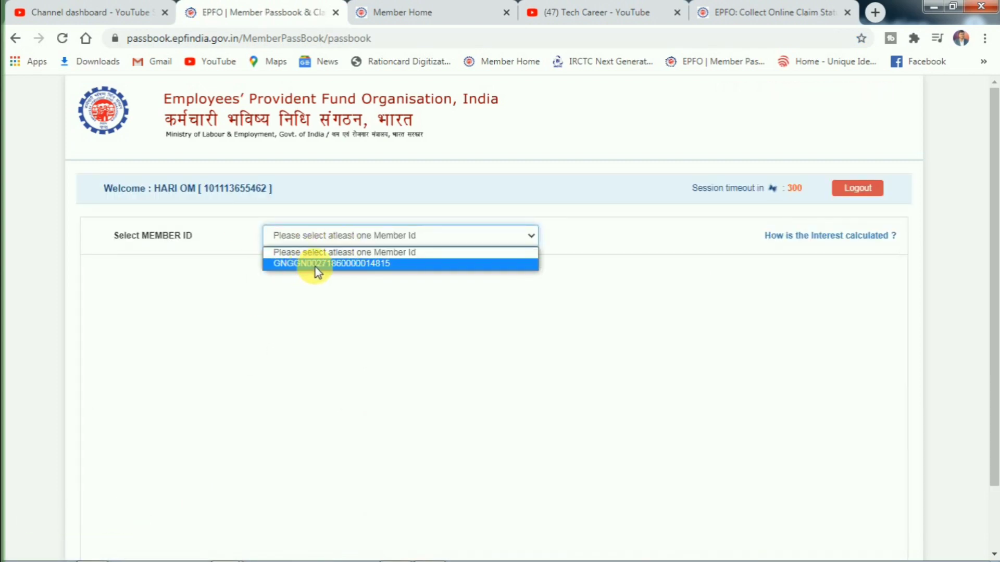
{"action": "left_click", "coordinate": [317, 265]}
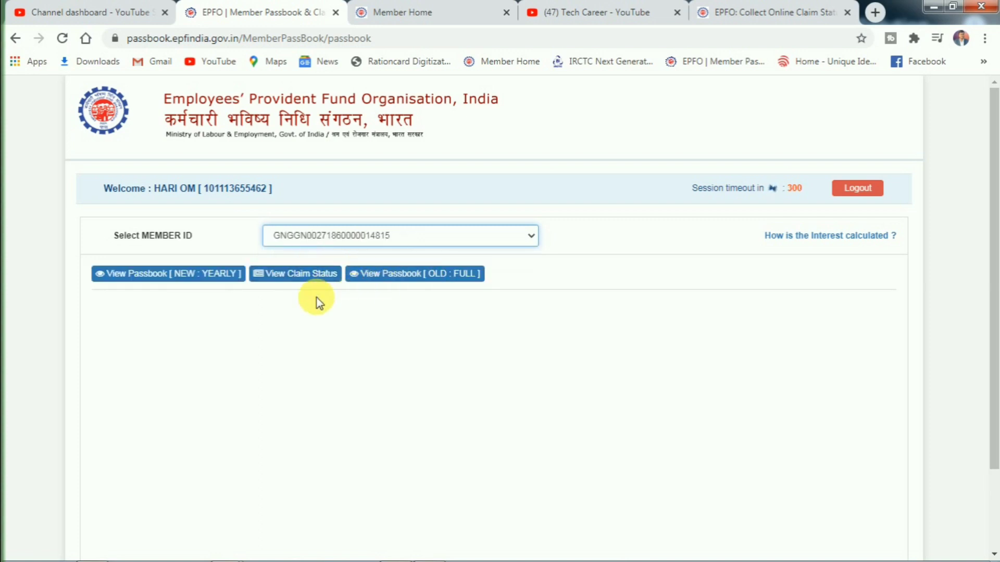
{"action": "left_click", "coordinate": [394, 281]}
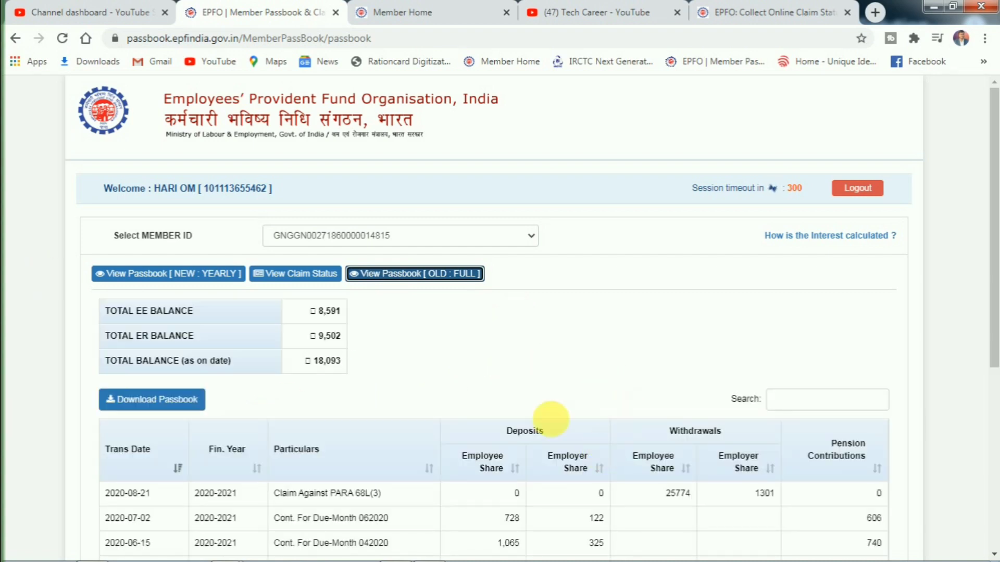
{"action": "scroll", "coordinate": [333, 367], "scroll_direction": "down", "scroll_amount": 1}
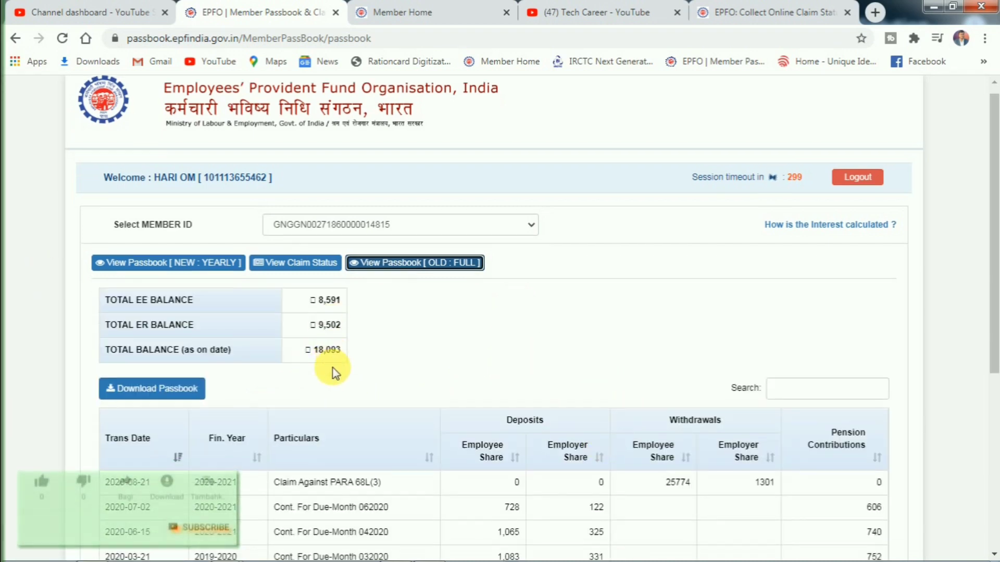
Step: Review the passbook's transaction table, and open the claim status details to examine the receipt date, para details and total amount approved
{"action": "scroll", "coordinate": [333, 368], "scroll_direction": "down", "scroll_amount": 3}
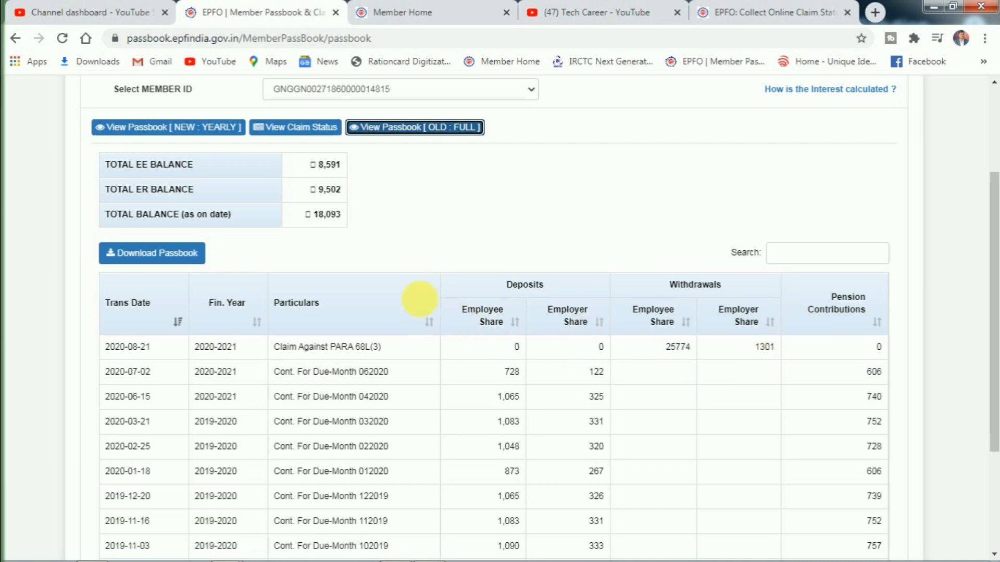
{"action": "scroll", "coordinate": [420, 299], "scroll_direction": "up", "scroll_amount": 3}
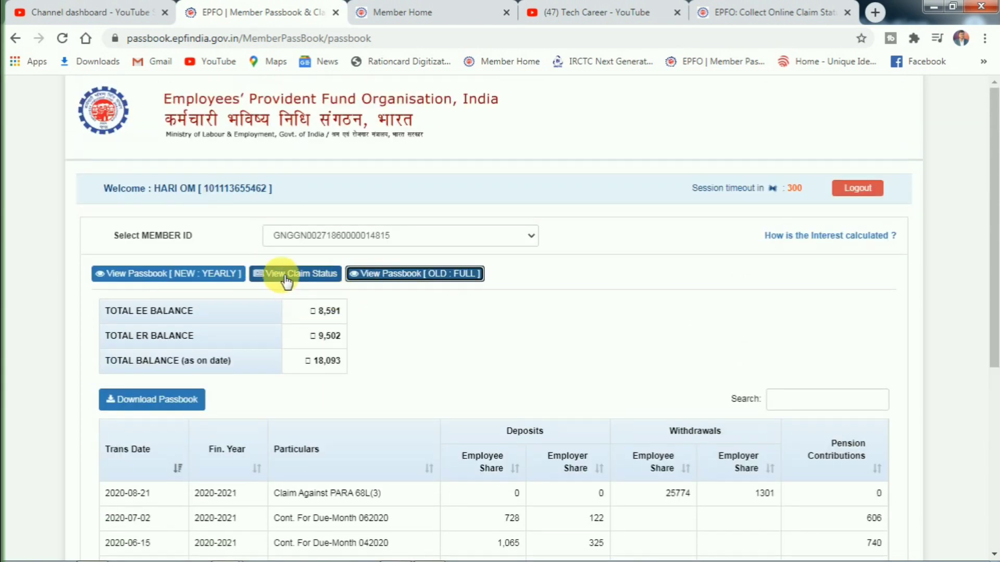
{"action": "left_click", "coordinate": [288, 276]}
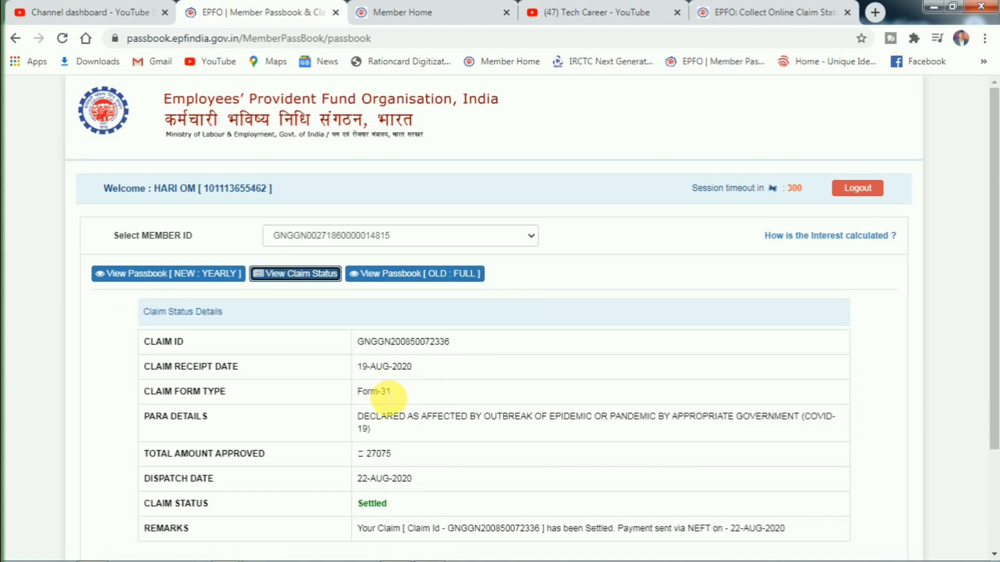
{"action": "scroll", "coordinate": [396, 394], "scroll_direction": "down", "scroll_amount": 2}
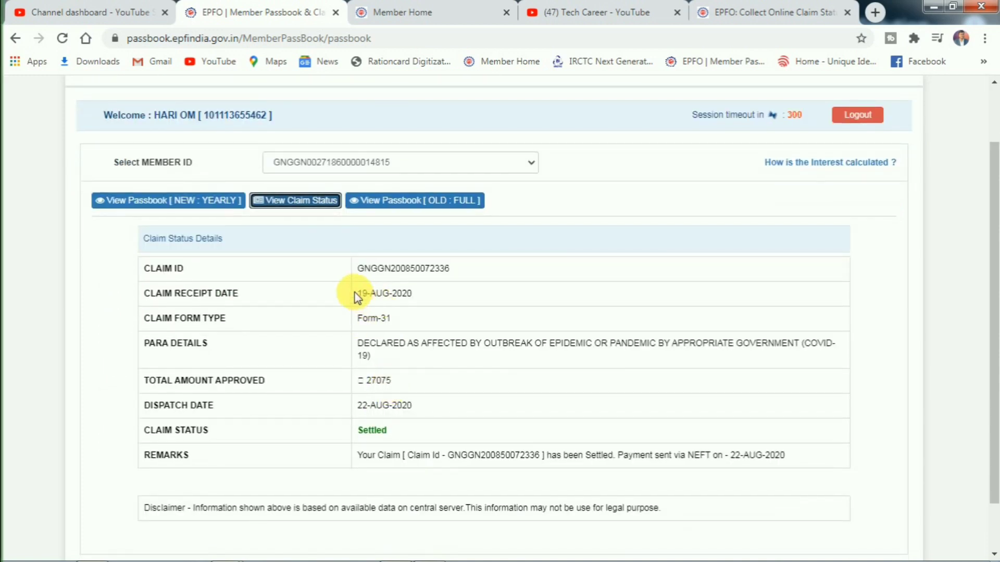
{"action": "mouse_move", "coordinate": [356, 294]}
{"action": "left_mouse_down"}
{"action": "mouse_move", "coordinate": [402, 305]}
{"action": "mouse_move", "coordinate": [427, 296]}
{"action": "left_mouse_up"}
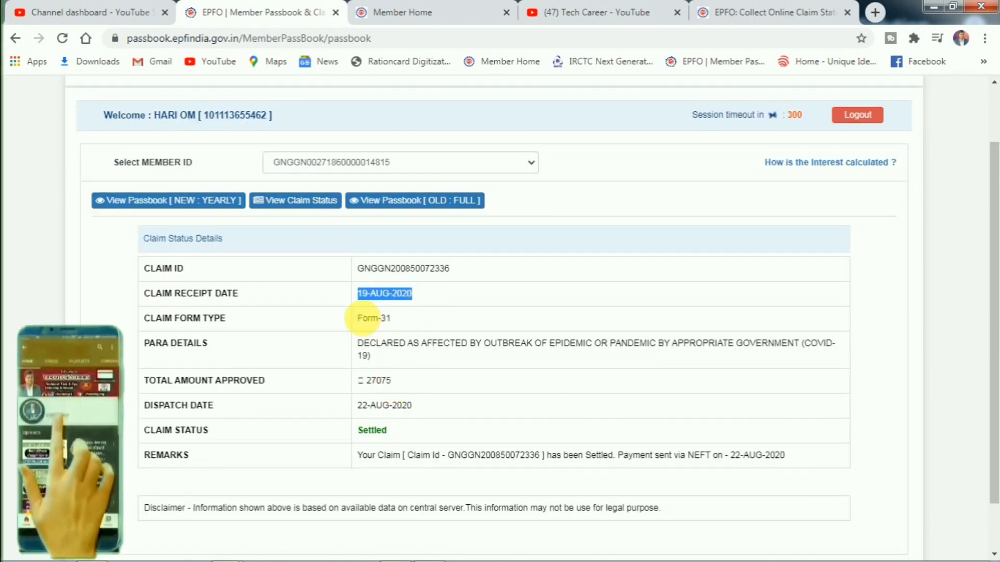
{"action": "left_click_drag", "start_coordinate": [357, 319], "coordinate": [492, 364]}
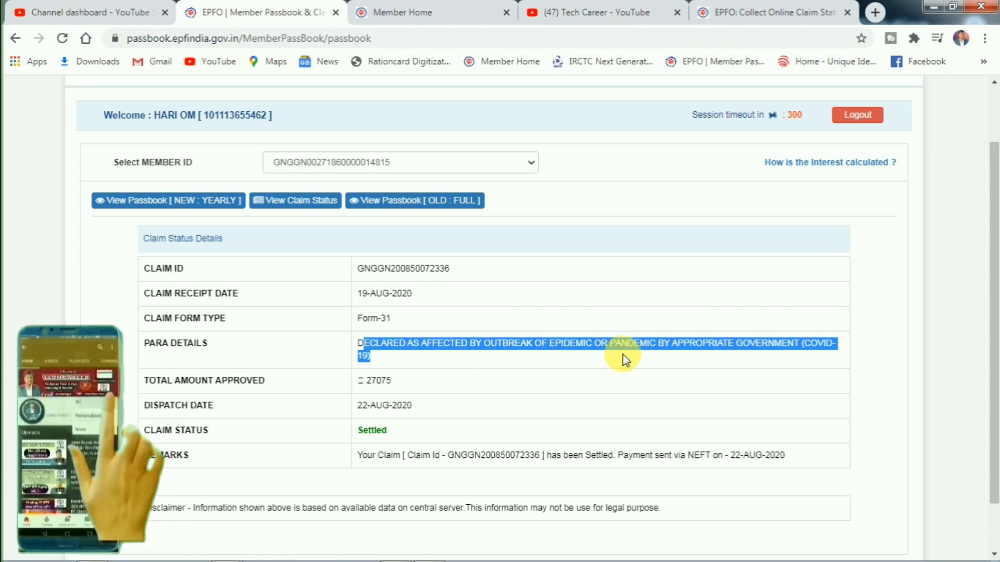
{"action": "left_click", "coordinate": [391, 381]}
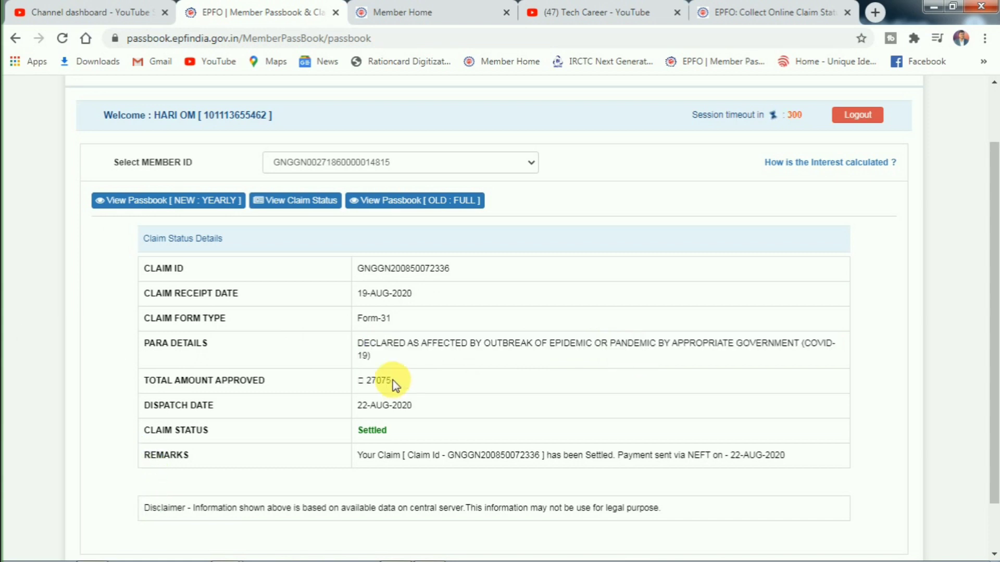
{"action": "left_click_drag", "start_coordinate": [389, 381], "coordinate": [354, 382]}
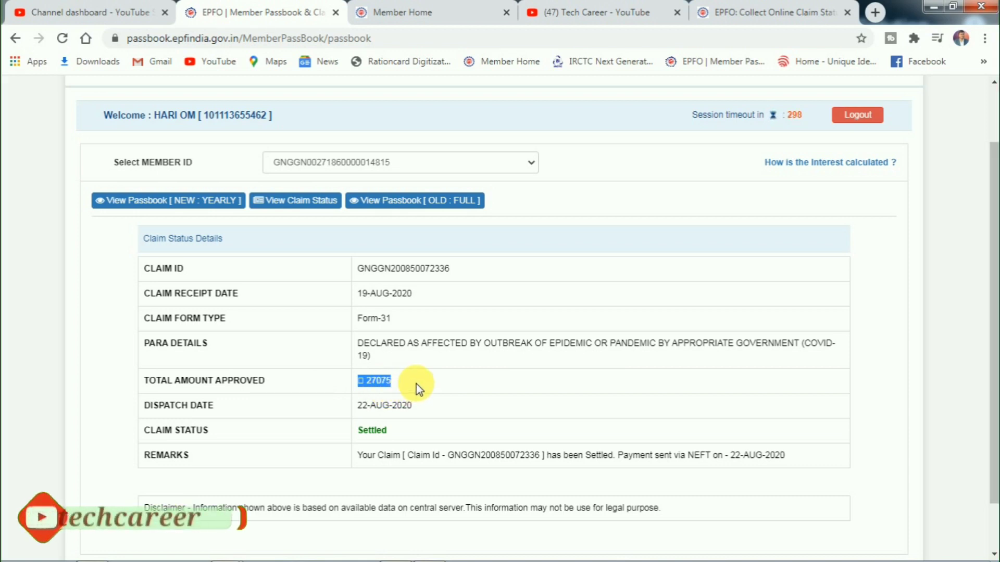
Step: Examine the claim's settlement status and payment remarks, and compare them with the claim receipt date
{"action": "left_click", "coordinate": [375, 438]}
{"action": "double_click", "coordinate": [373, 432]}
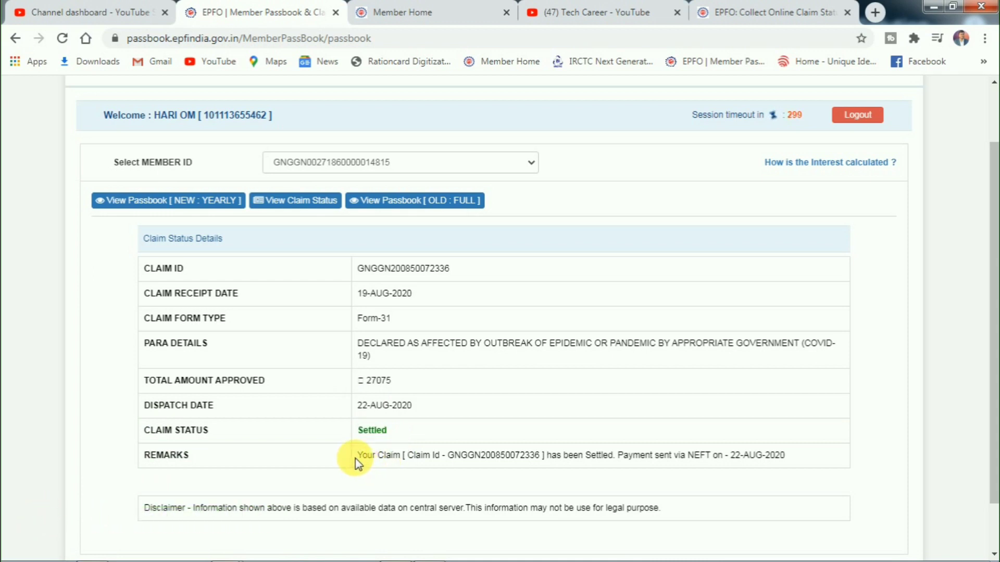
{"action": "left_click_drag", "start_coordinate": [355, 458], "coordinate": [752, 468]}
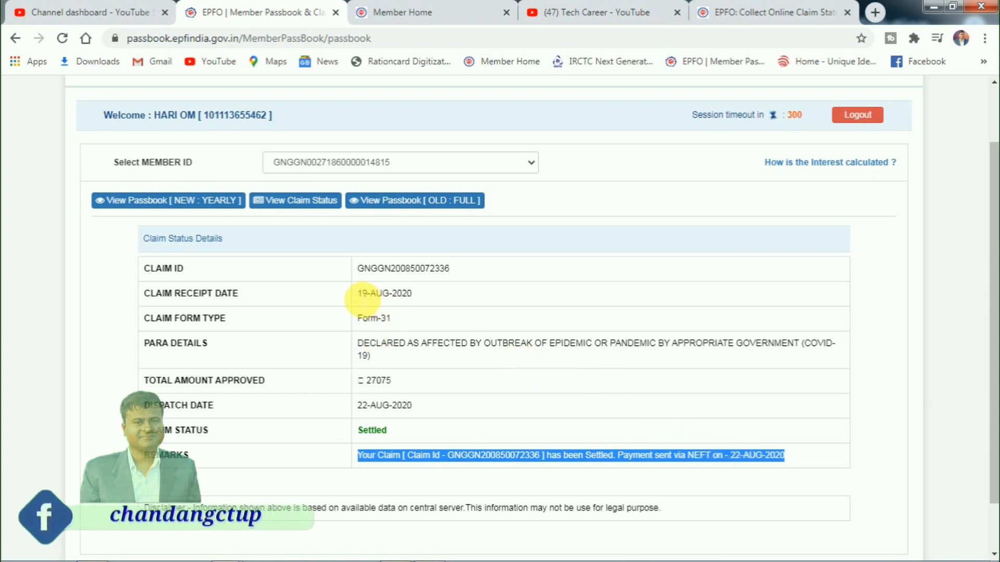
{"action": "left_click_drag", "start_coordinate": [358, 293], "coordinate": [419, 312]}
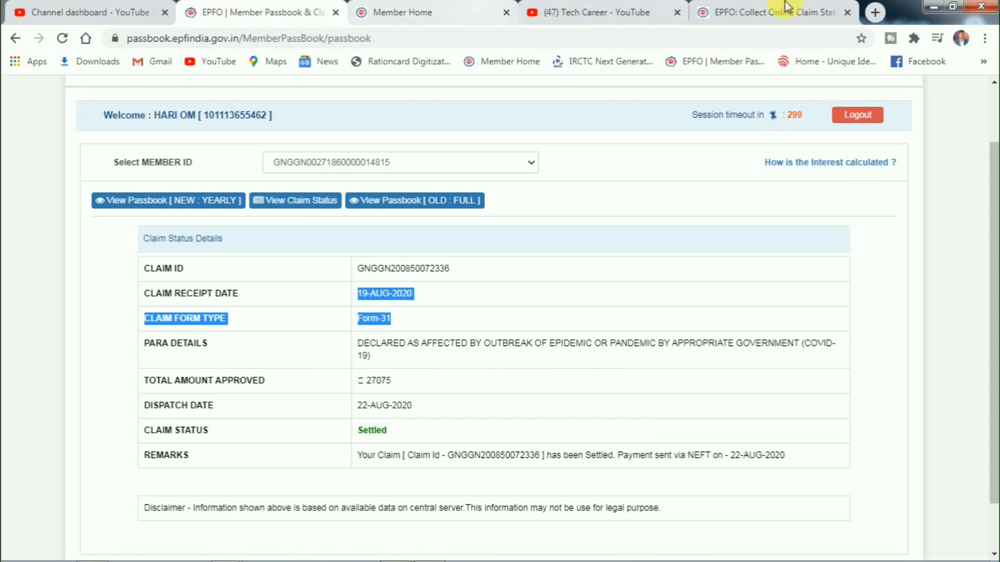
Step: Return to the signed-in member portal, open the KYC page and review the pending and digitally approved KYC tables
{"action": "left_click", "coordinate": [765, 11]}
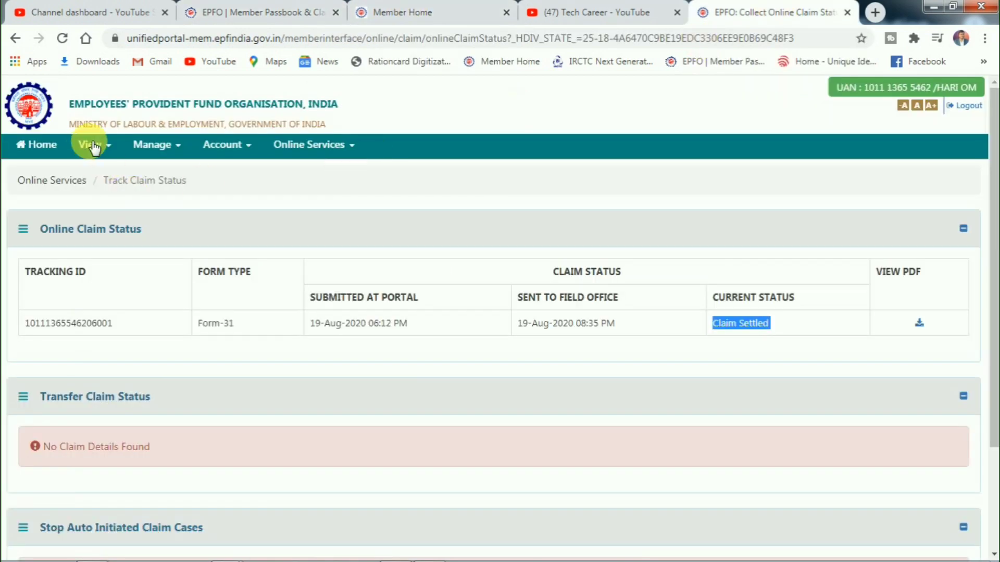
{"action": "left_click", "coordinate": [152, 145]}
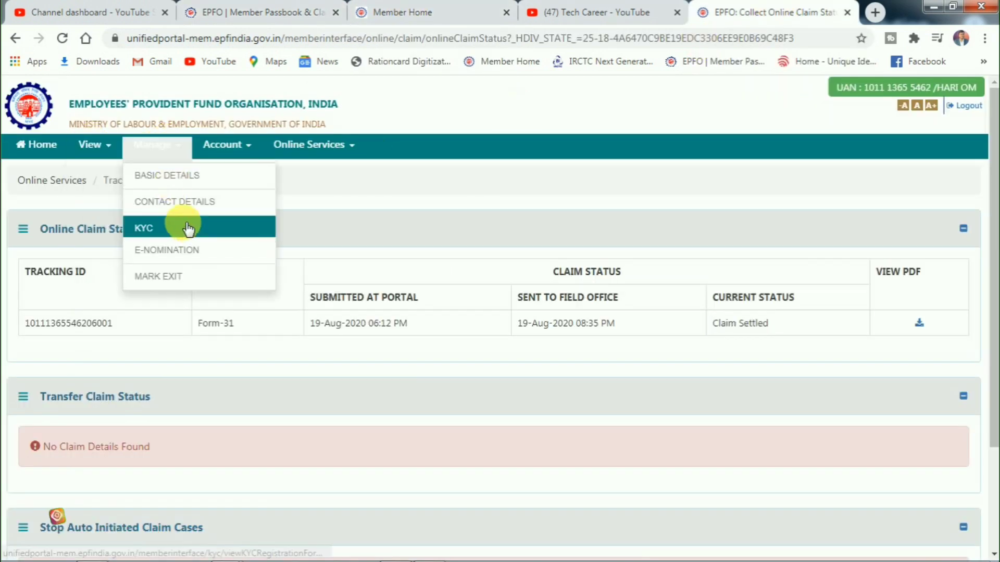
{"action": "left_click", "coordinate": [188, 225]}
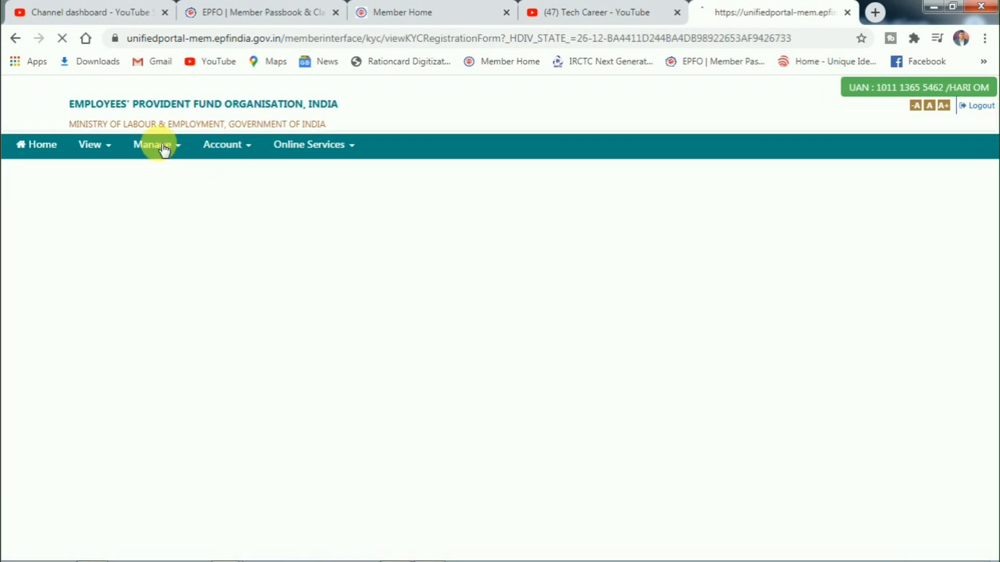
{"action": "scroll", "coordinate": [315, 385], "scroll_direction": "down", "scroll_amount": 5}
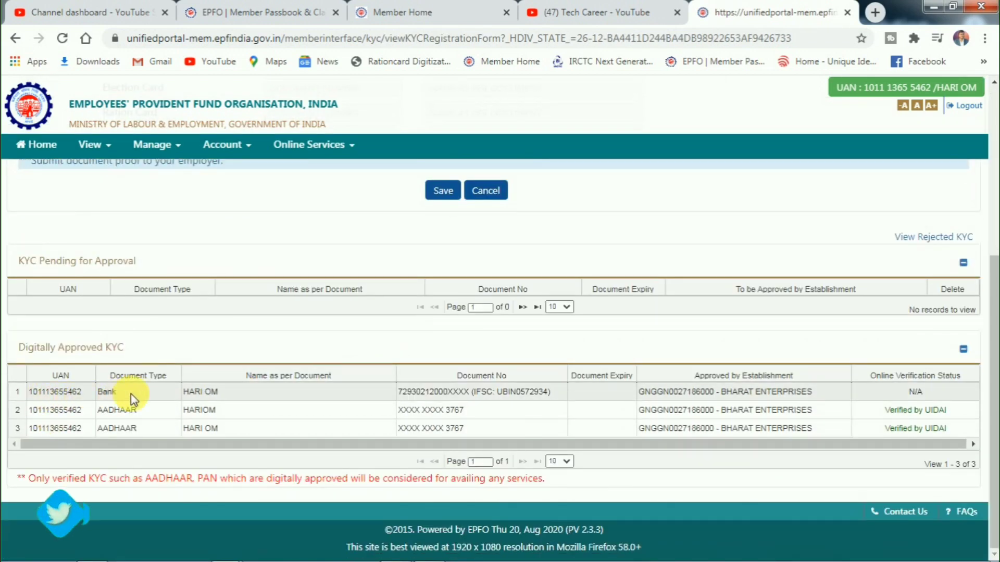
{"action": "scroll", "coordinate": [261, 315], "scroll_direction": "up", "scroll_amount": 5}
{"action": "scroll", "coordinate": [262, 315], "scroll_direction": "down", "scroll_amount": 5}
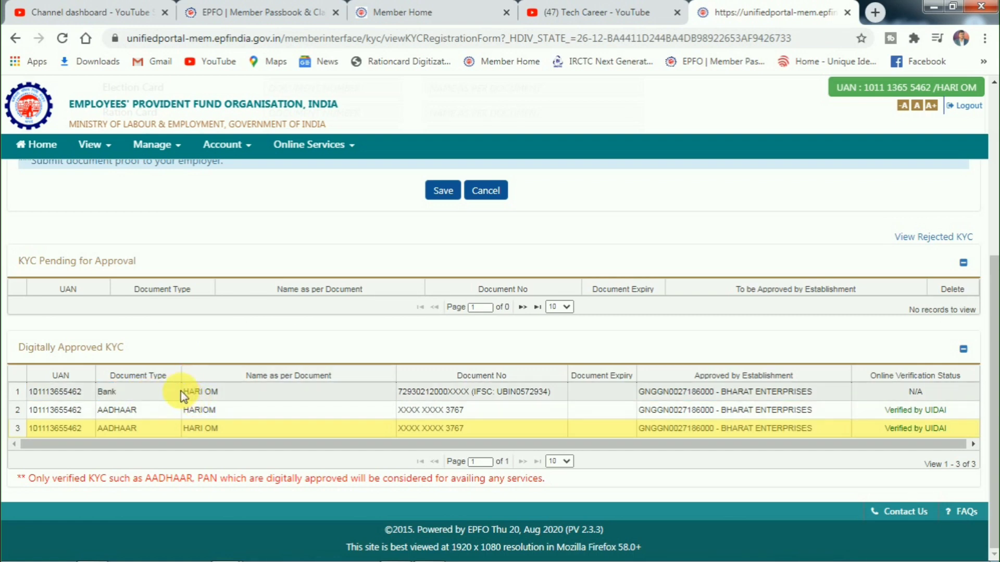
Step: Compare the name on the digitally approved bank record with the names on the AADHAAR records
{"action": "left_click_drag", "start_coordinate": [183, 392], "coordinate": [214, 408]}
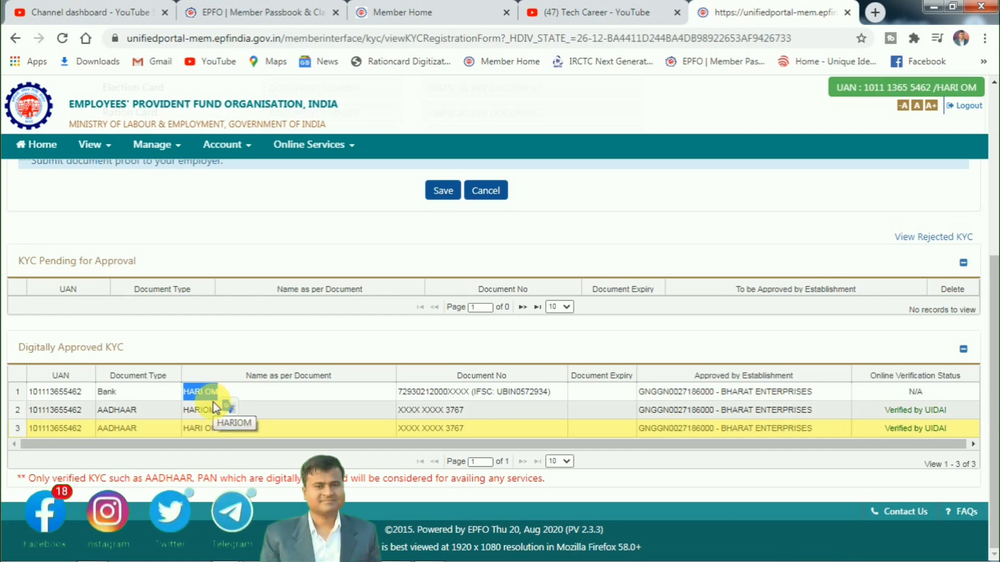
{"action": "left_click_drag", "start_coordinate": [214, 408], "coordinate": [216, 407]}
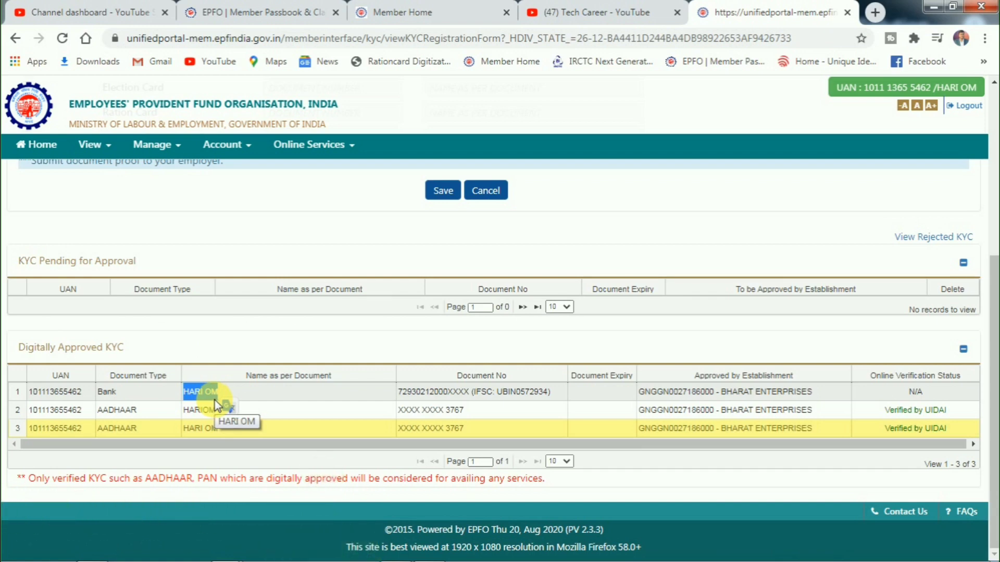
{"action": "left_click_drag", "start_coordinate": [216, 405], "coordinate": [315, 307]}
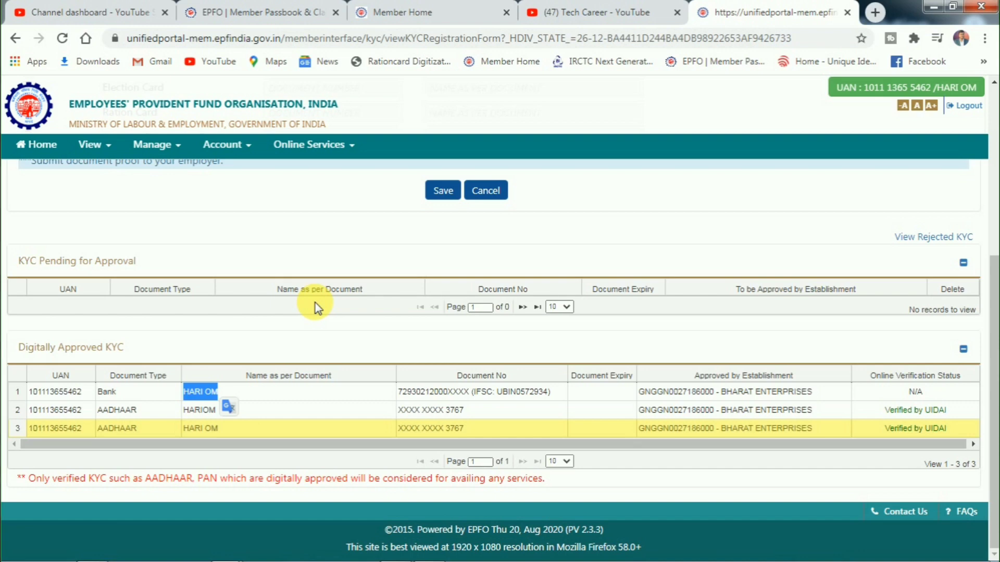
Step: Recheck the notices on the member portal's sign-in page and return to the KYC page
{"action": "left_click", "coordinate": [458, 12]}
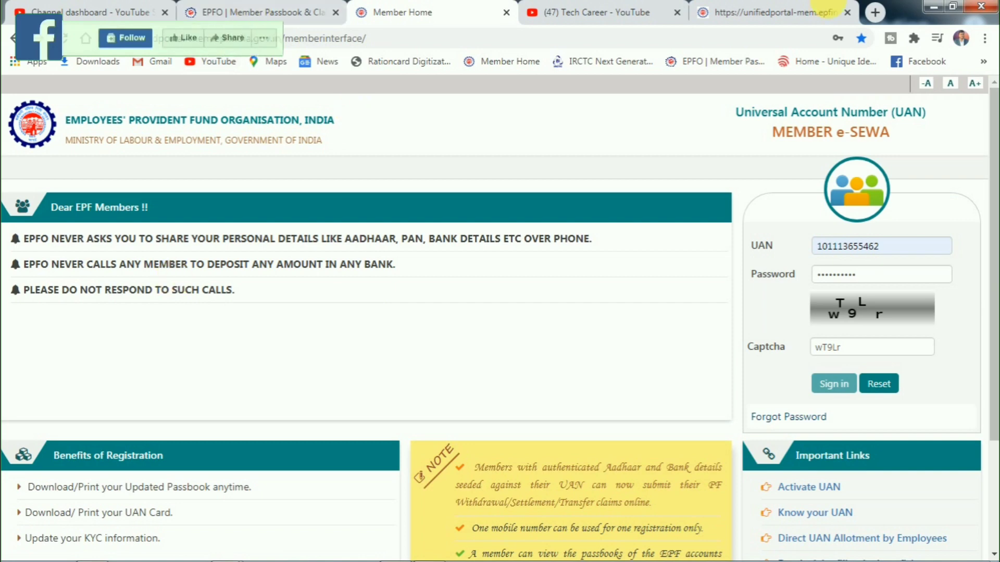
{"action": "left_click", "coordinate": [763, 11]}
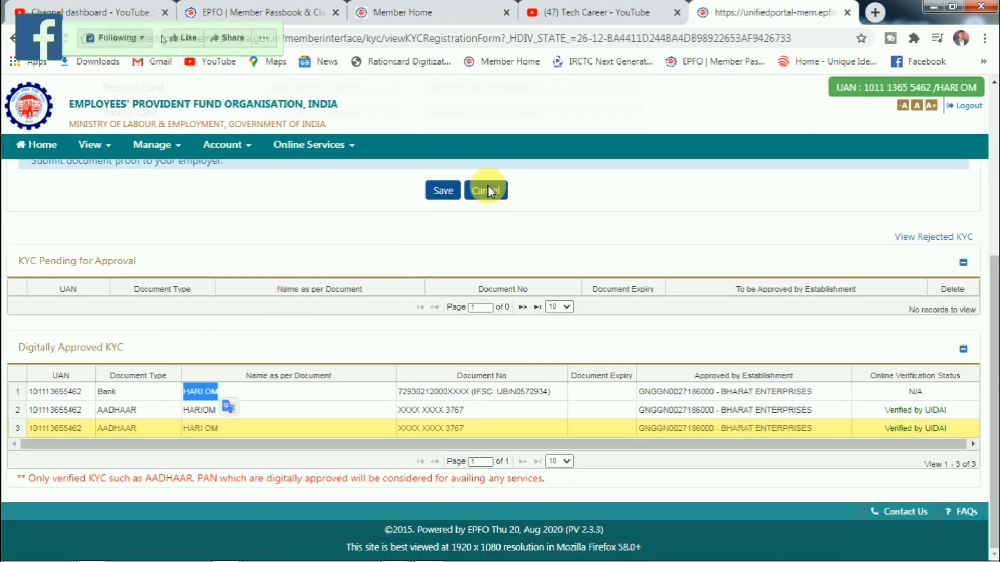
{"action": "scroll", "coordinate": [195, 263], "scroll_direction": "up", "scroll_amount": 2}
Step: Switch back to the Member Passbook site and re-examine the claim's receipt date, para details and settlement status
{"action": "left_click", "coordinate": [252, 11]}
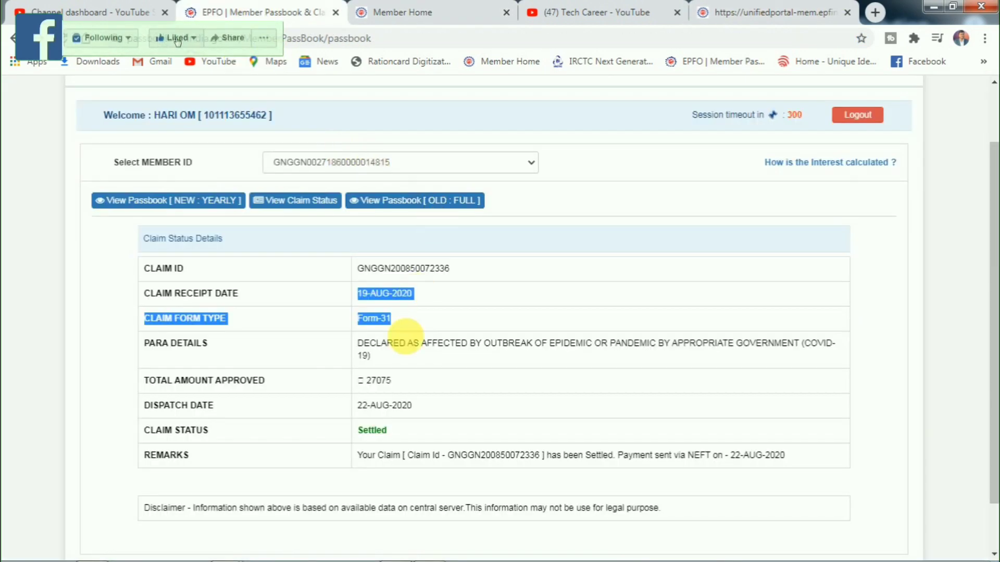
{"action": "left_click", "coordinate": [376, 299]}
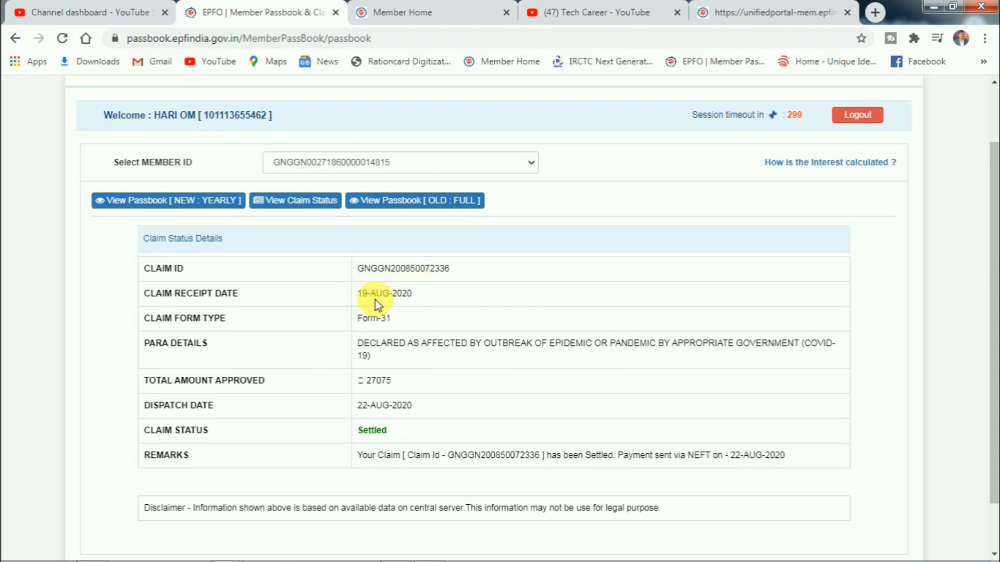
{"action": "left_click_drag", "start_coordinate": [358, 294], "coordinate": [406, 300]}
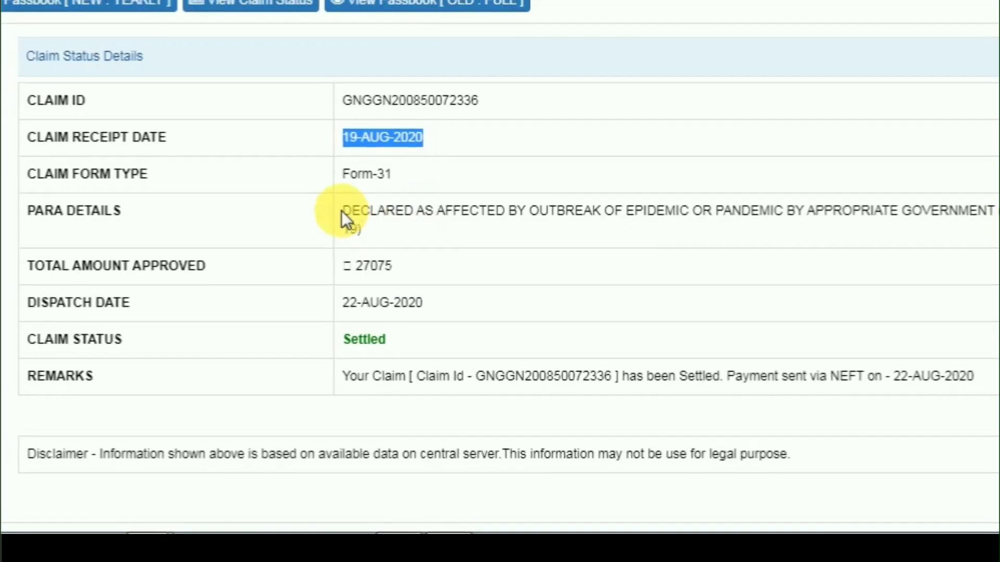
{"action": "left_click", "coordinate": [369, 353]}
{"action": "triple_click", "coordinate": [364, 239]}
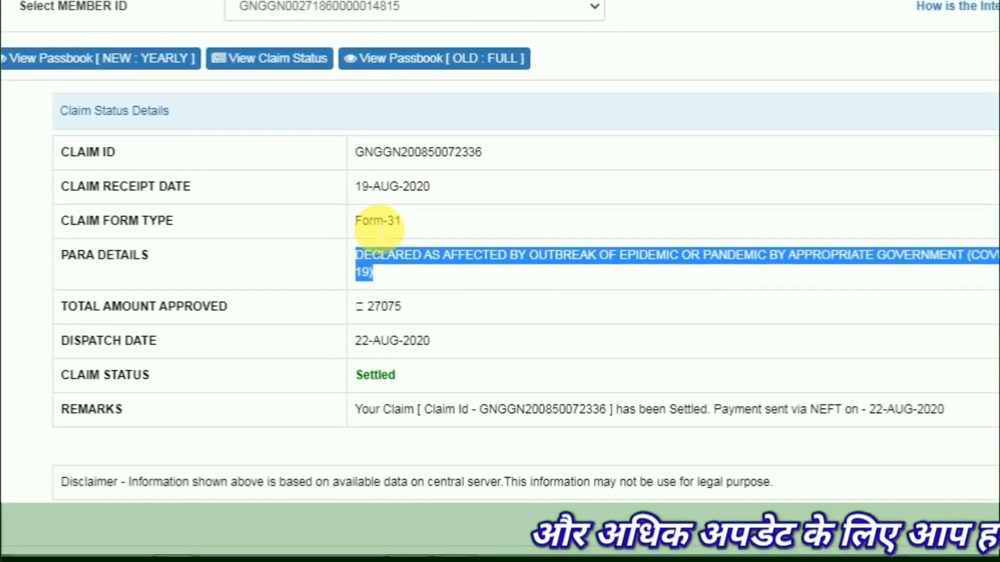
{"action": "left_click_drag", "start_coordinate": [357, 198], "coordinate": [451, 203]}
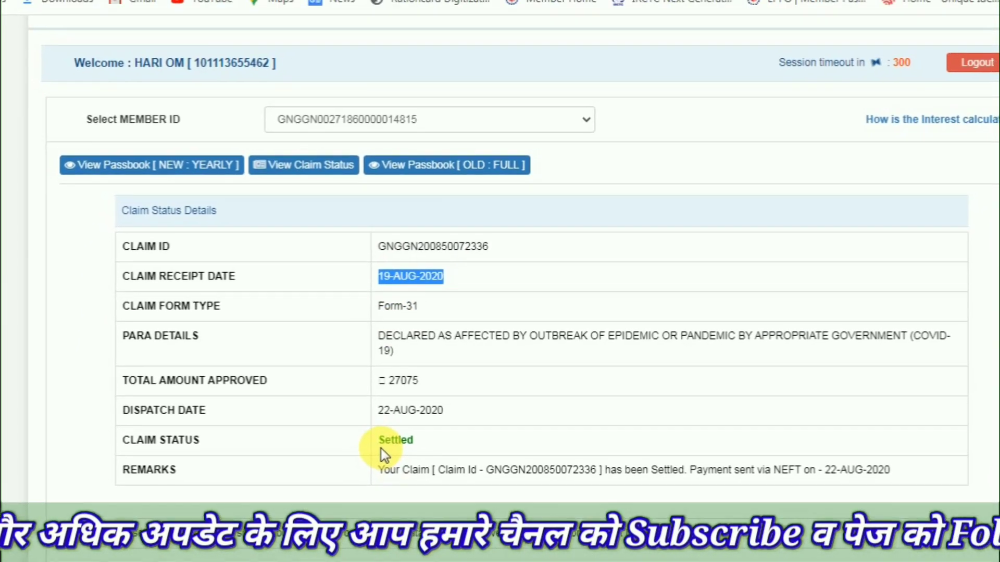
{"action": "left_click_drag", "start_coordinate": [380, 449], "coordinate": [435, 441]}
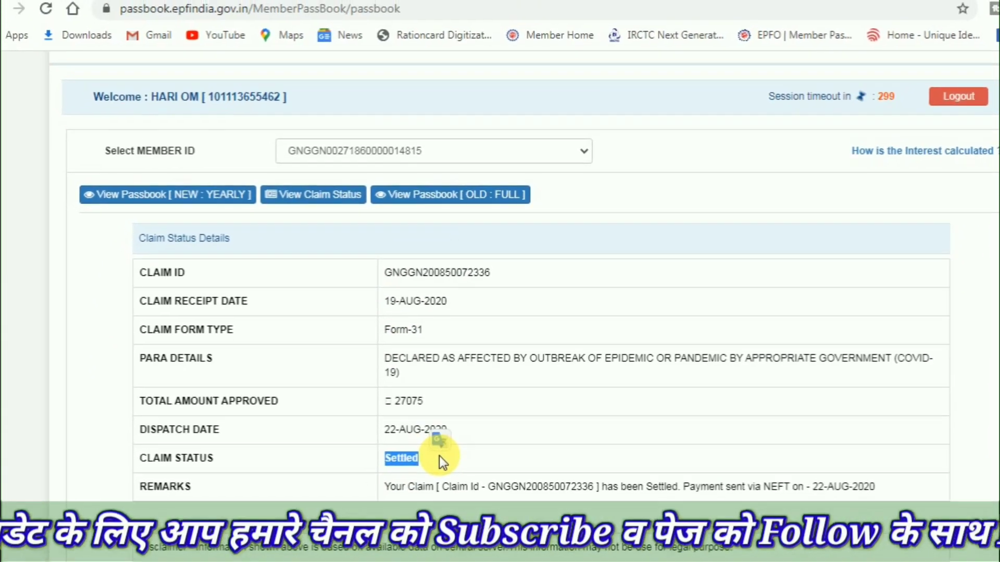
Step: Leave the claim status details and switch to the Tech Career channel's videos page on YouTube
{"action": "key", "text": "F5"}
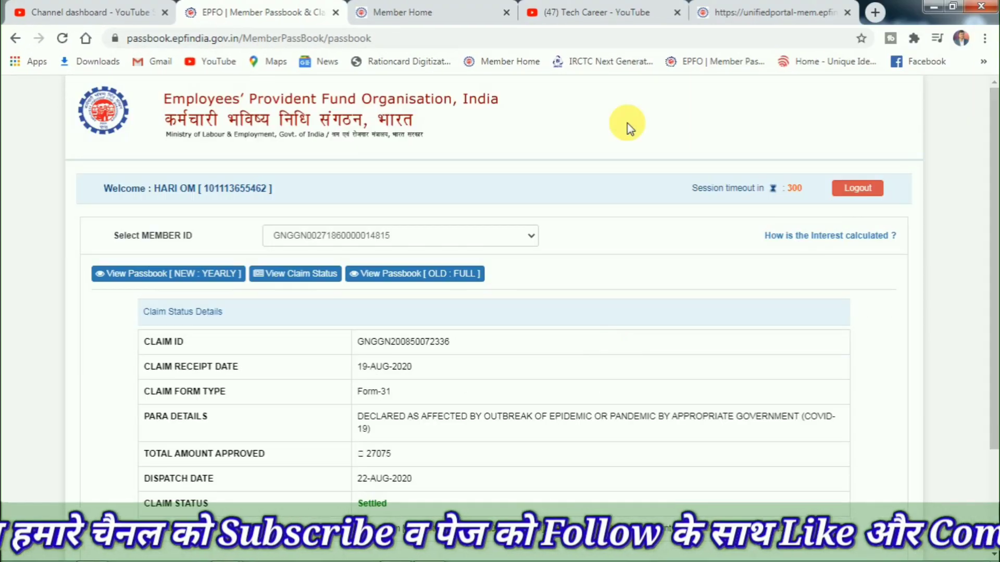
{"action": "left_click", "coordinate": [625, 10]}
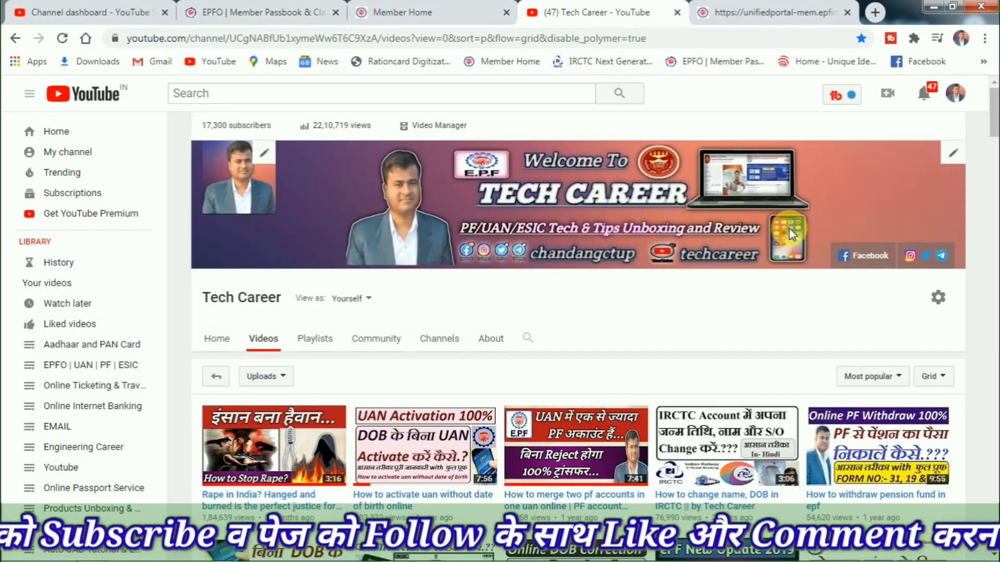